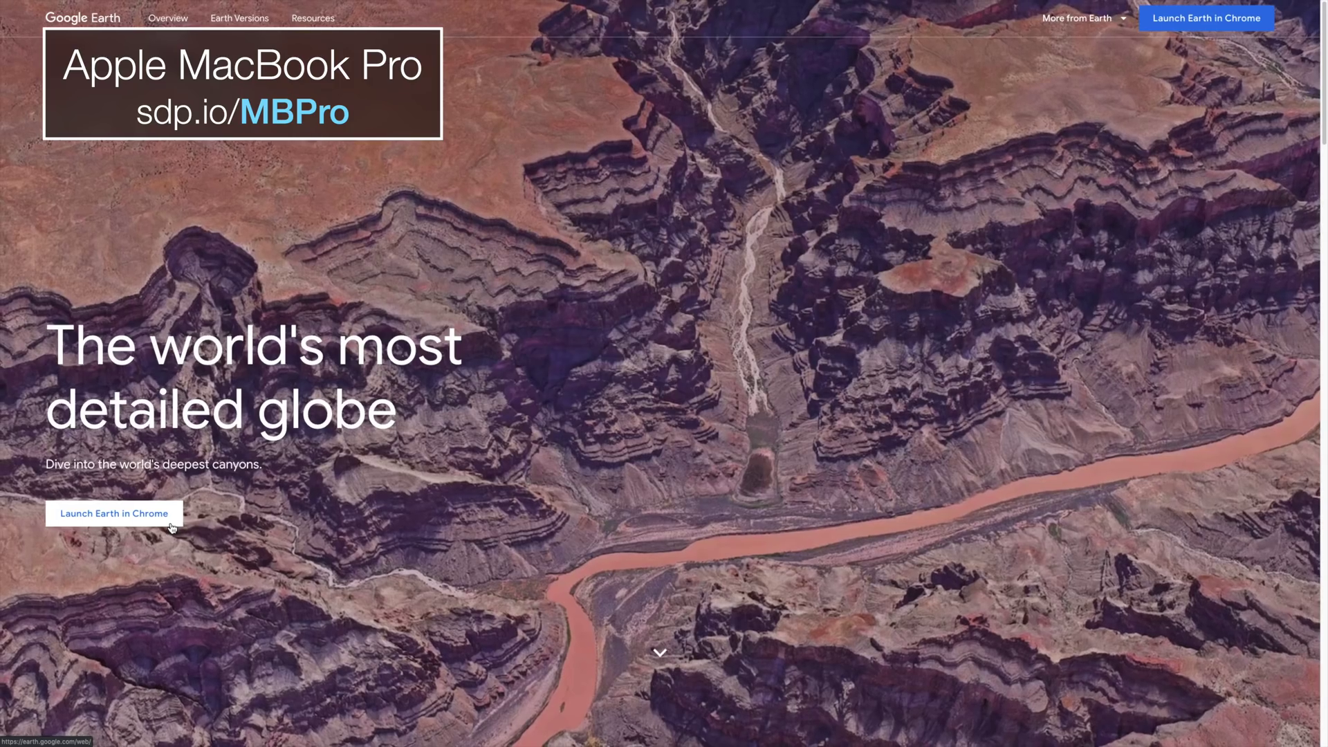
# Search for Dumbo, Brooklyn, NY, USA and frame the waterfront around the Brooklyn and Manhattan bridges from above
pyautogui.click(171, 528)
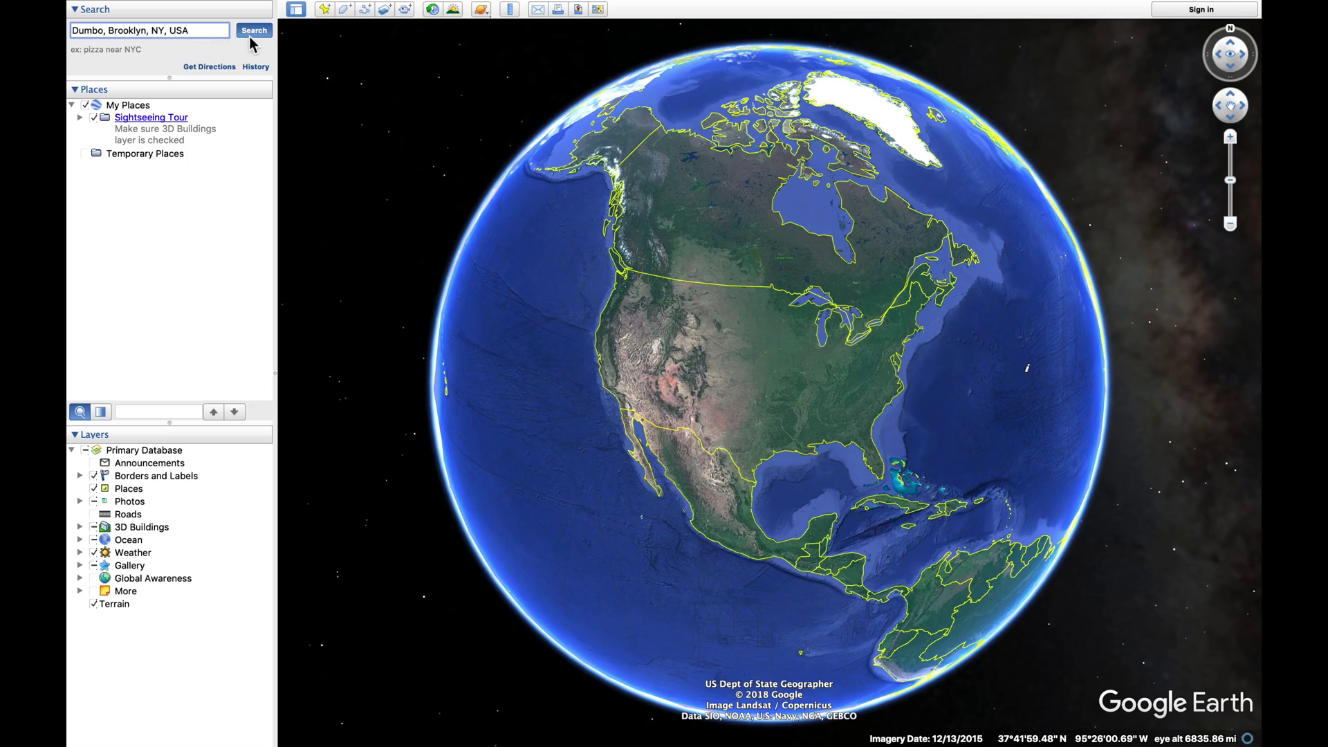
pyautogui.click(249, 37)
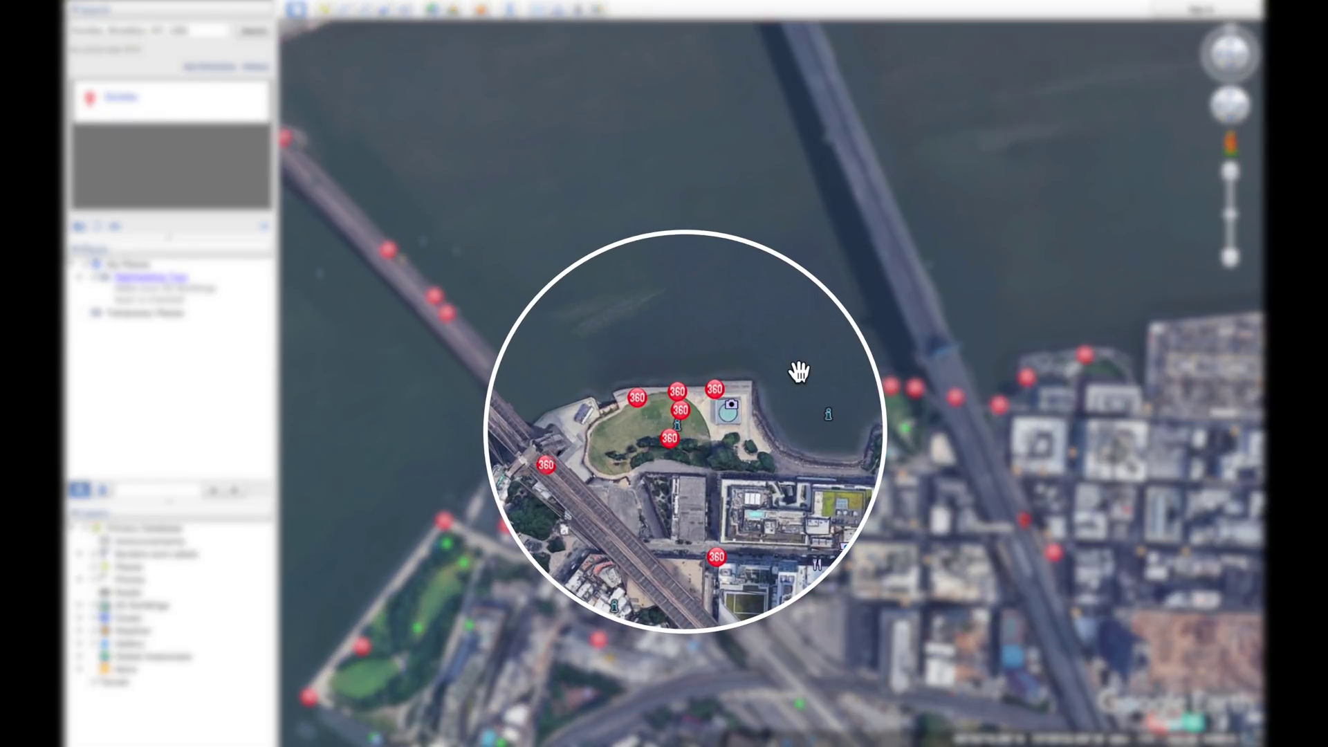
pyautogui.scroll(-5, 680, 345)
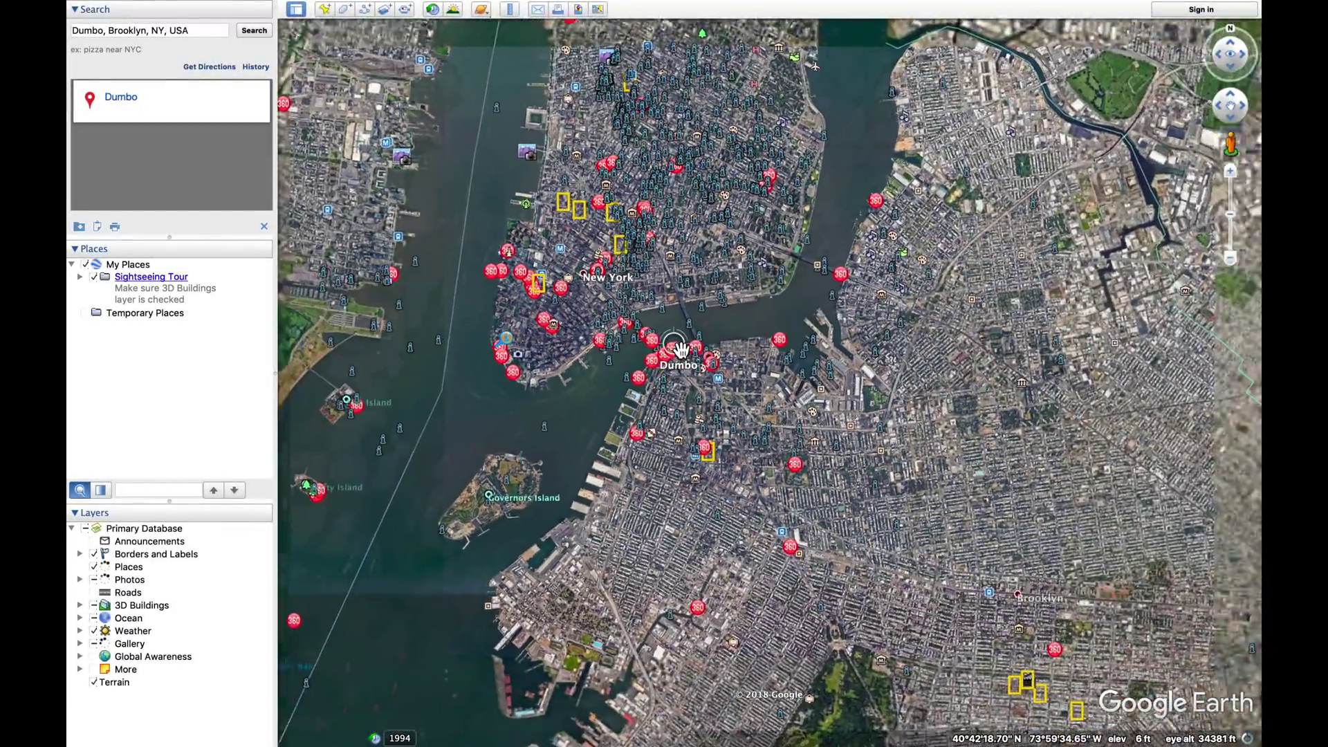
pyautogui.scroll(5, 679, 346)
pyautogui.moveTo(657, 290); pyautogui.dragTo(680, 325, button='middle')
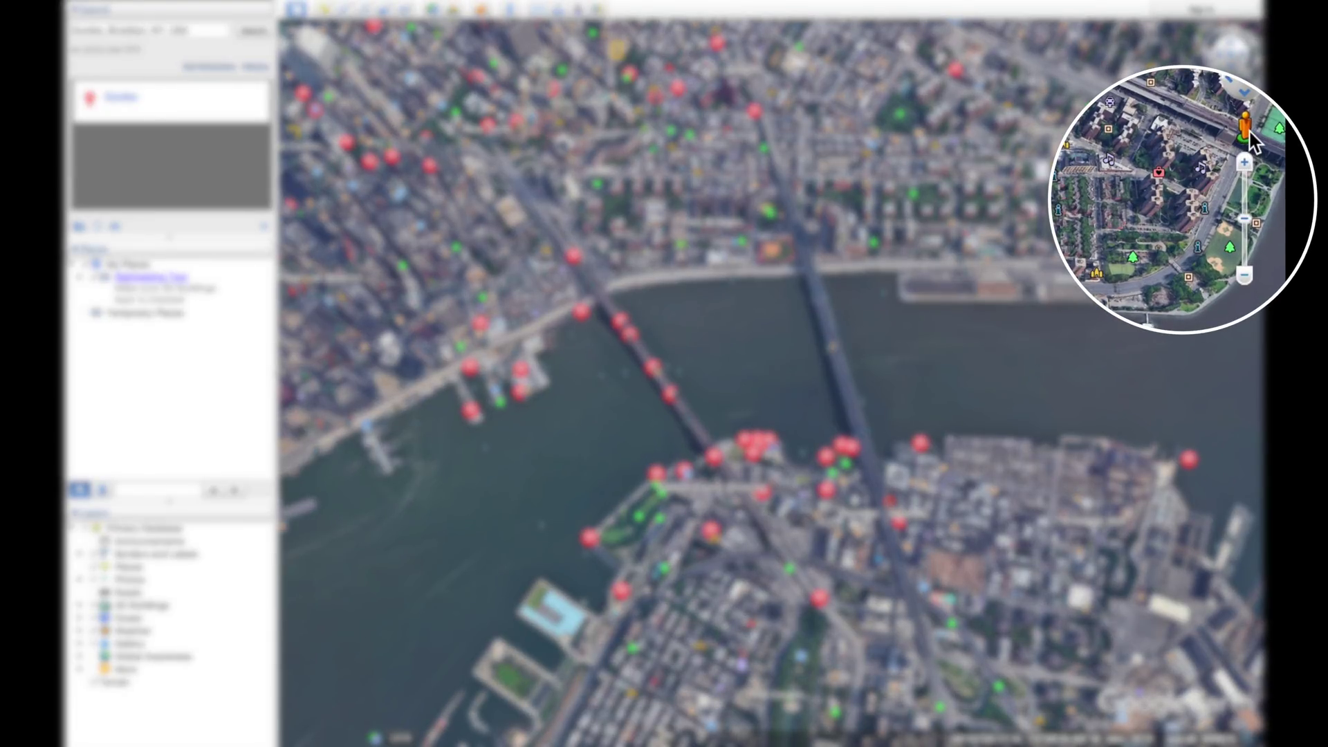
# Place the Pegman at the Dumbo waterfront beside the Brooklyn Bridge and switch to Street View imagery
pyautogui.moveTo(1230, 147); pyautogui.dragTo(987, 308)
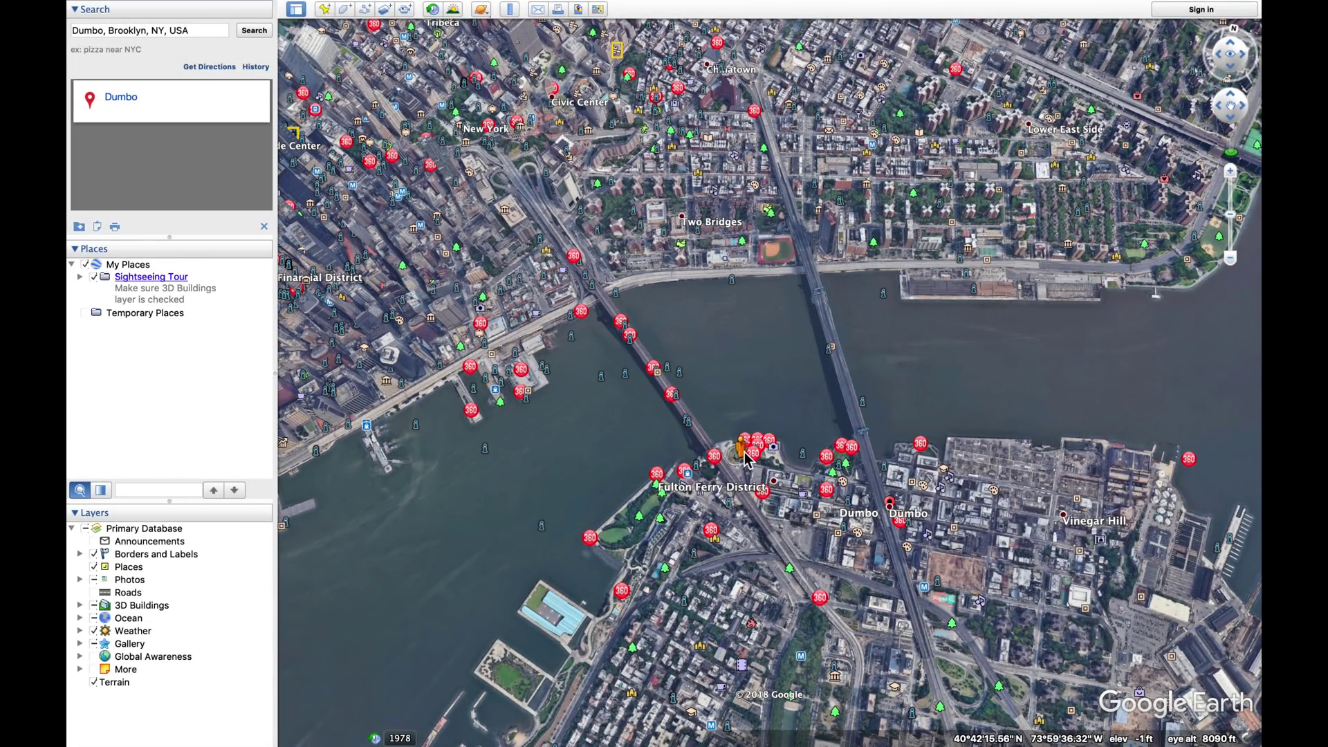
pyautogui.moveTo(745, 457); pyautogui.dragTo(744, 453)
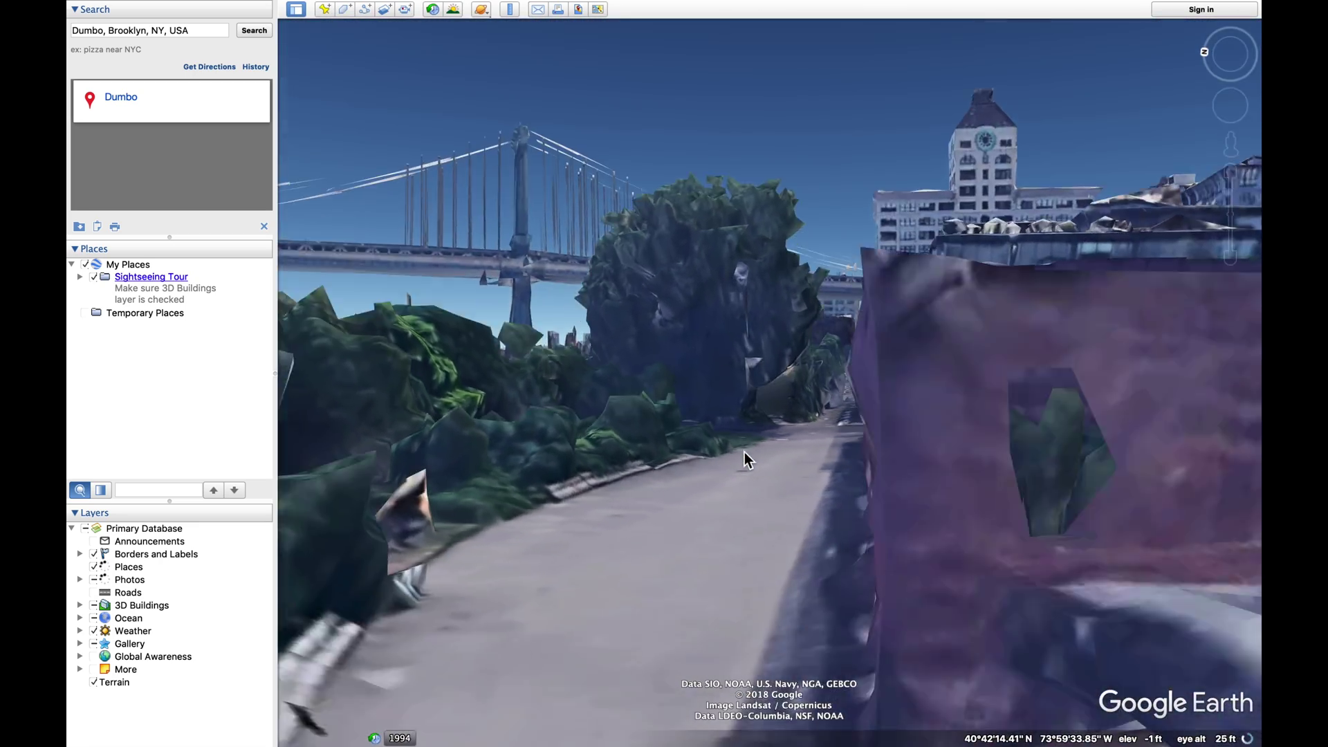
pyautogui.click(1139, 35)
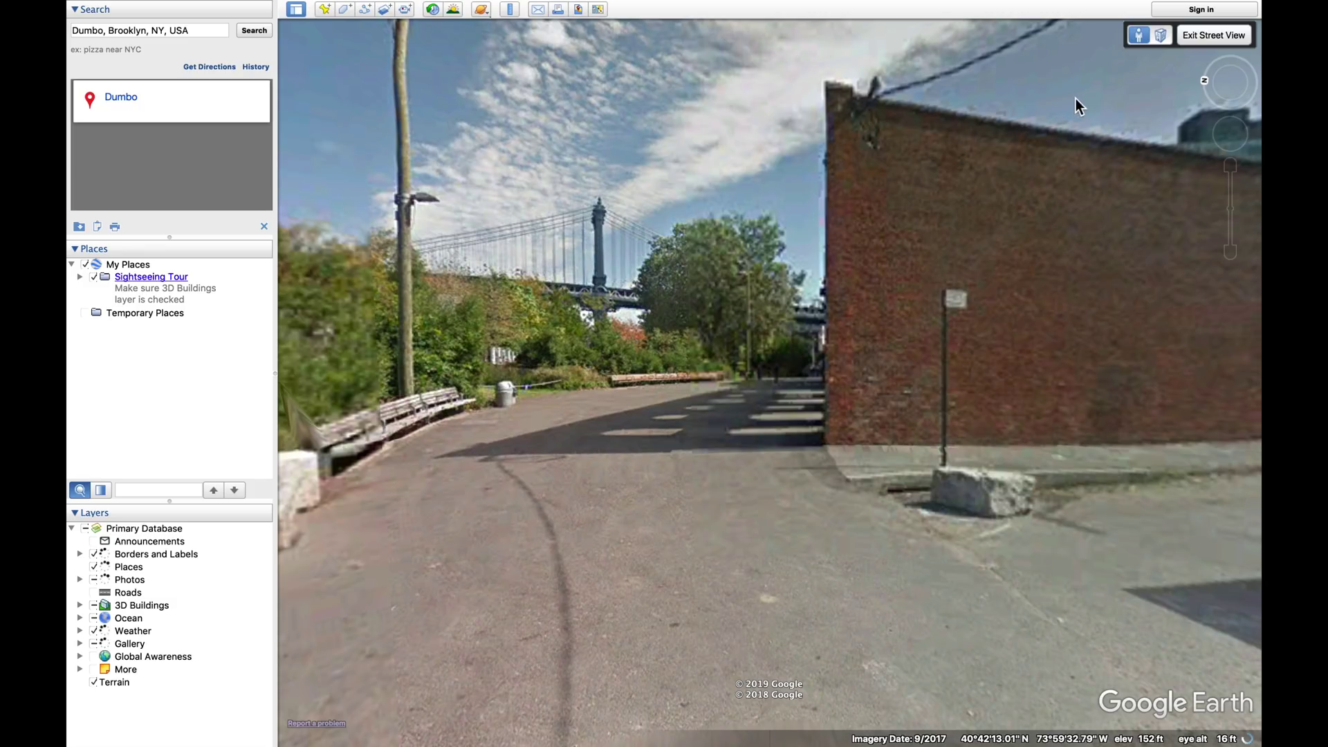
# Explore the waterfront park in Street View, examining the lawn, the trees and the Brooklyn Bridge tower from several spots
pyautogui.doubleClick(644, 285)
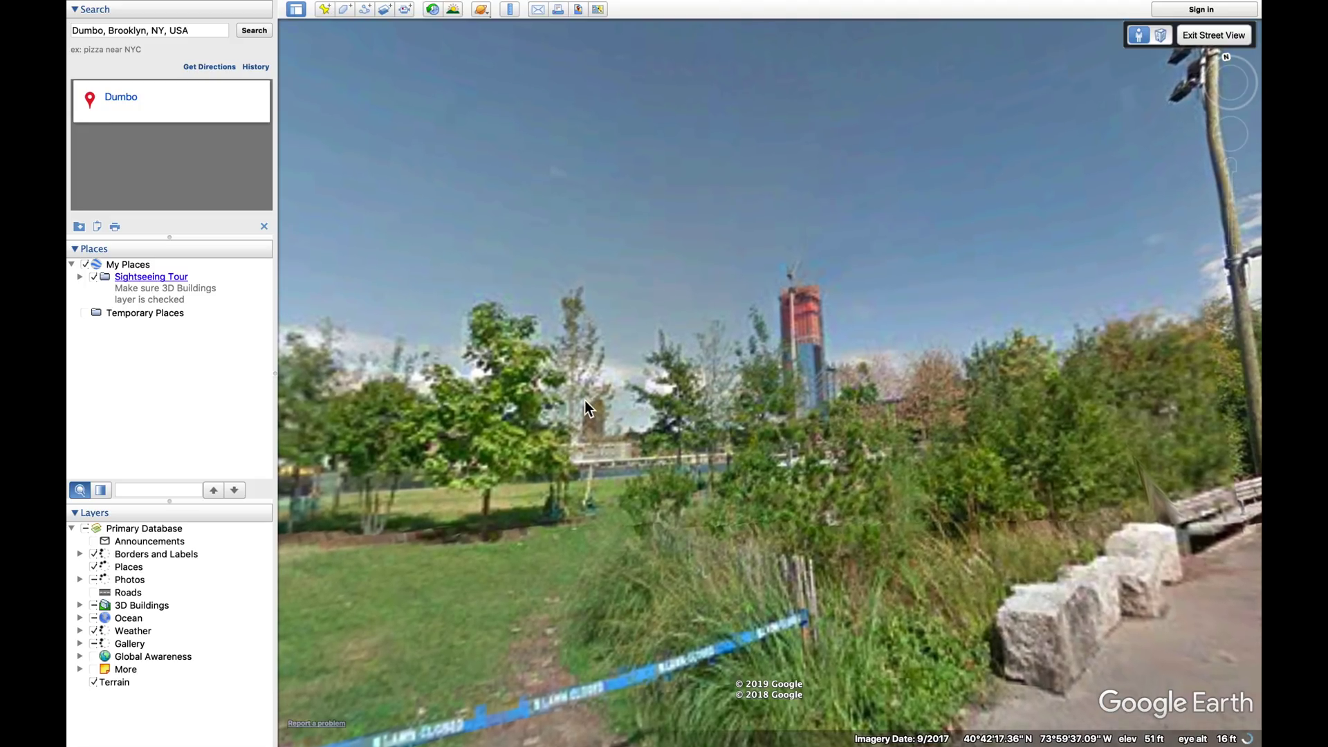
pyautogui.moveTo(586, 408); pyautogui.dragTo(988, 320)
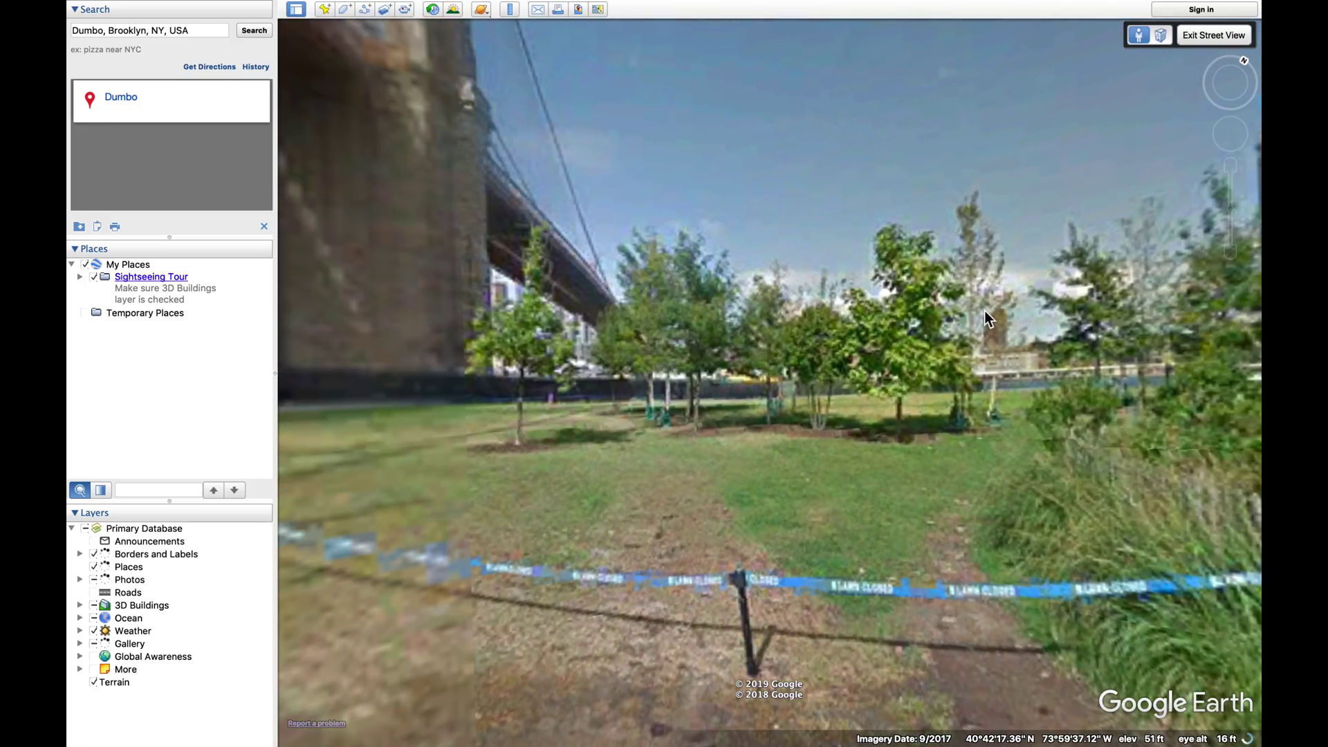
pyautogui.doubleClick(613, 368)
pyautogui.moveTo(613, 368); pyautogui.dragTo(487, 332)
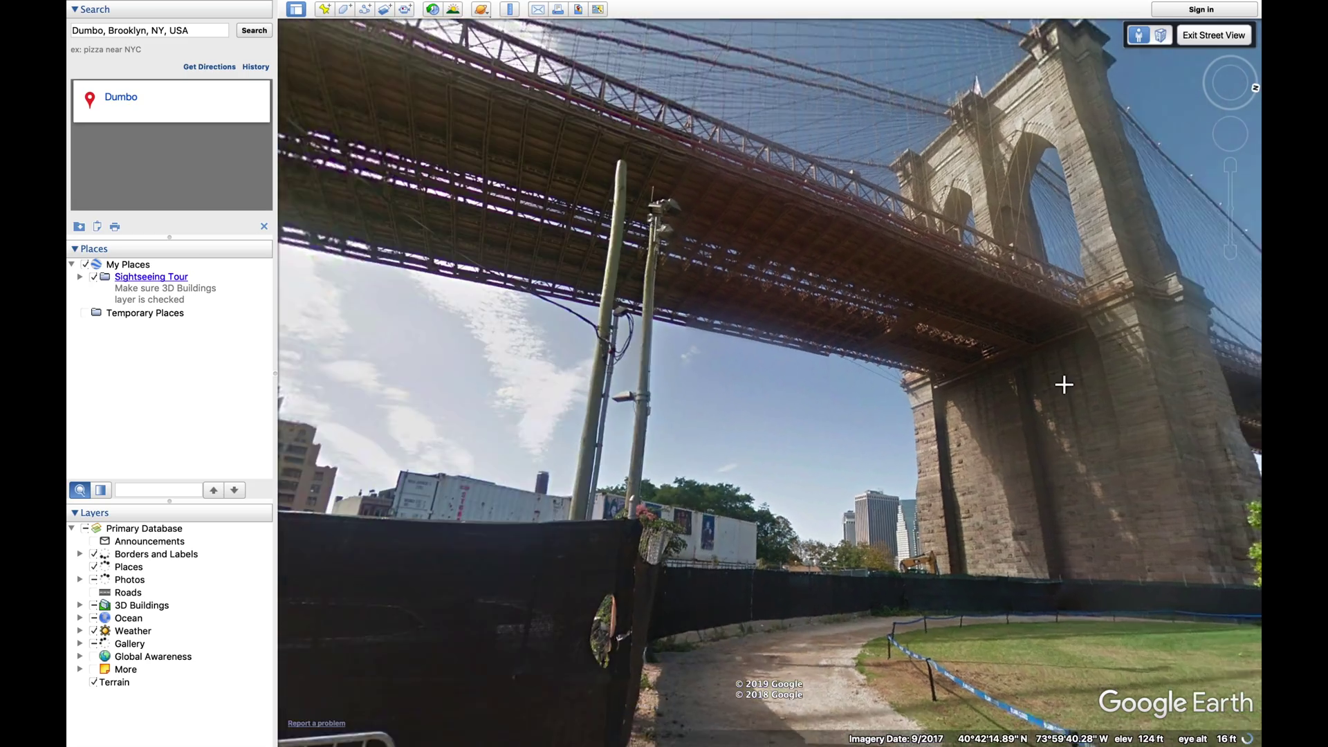
pyautogui.doubleClick(1064, 385)
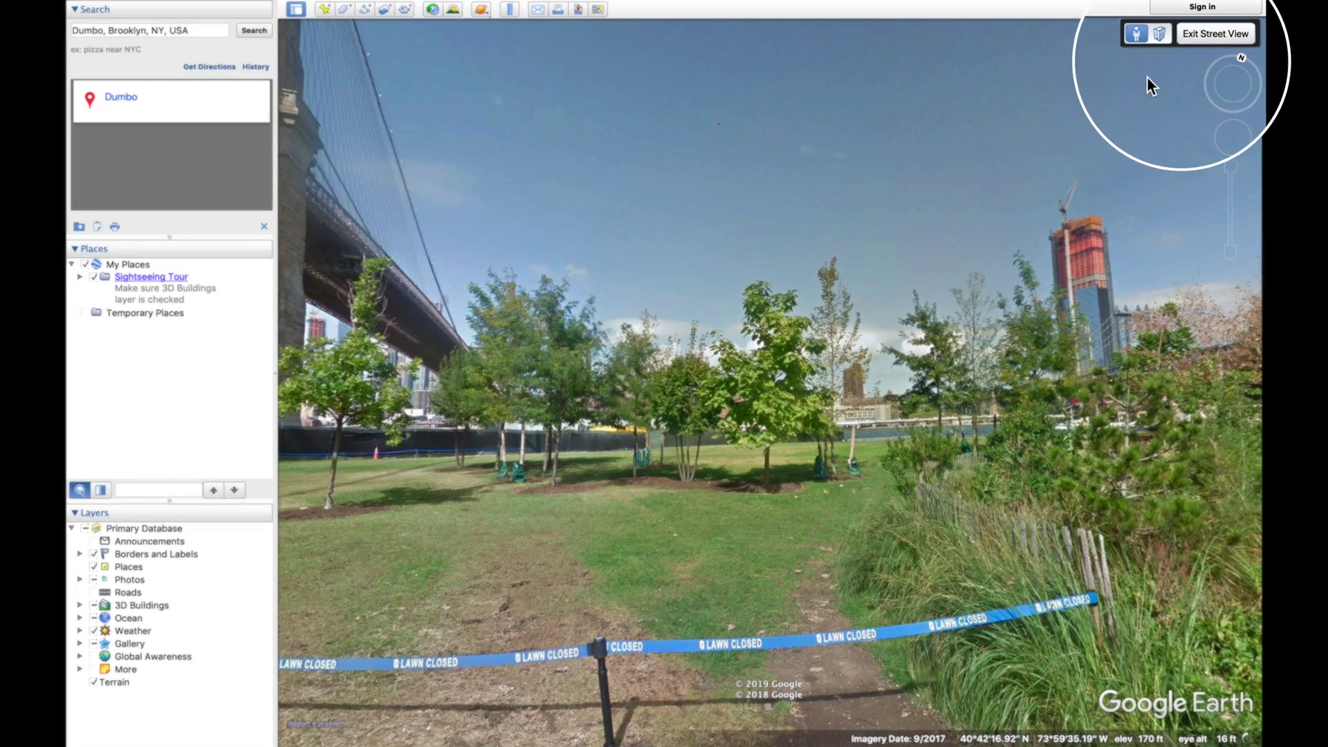
# Switch to the 3D ground-level view and move past the trees to the water's edge
pyautogui.click(1159, 35)
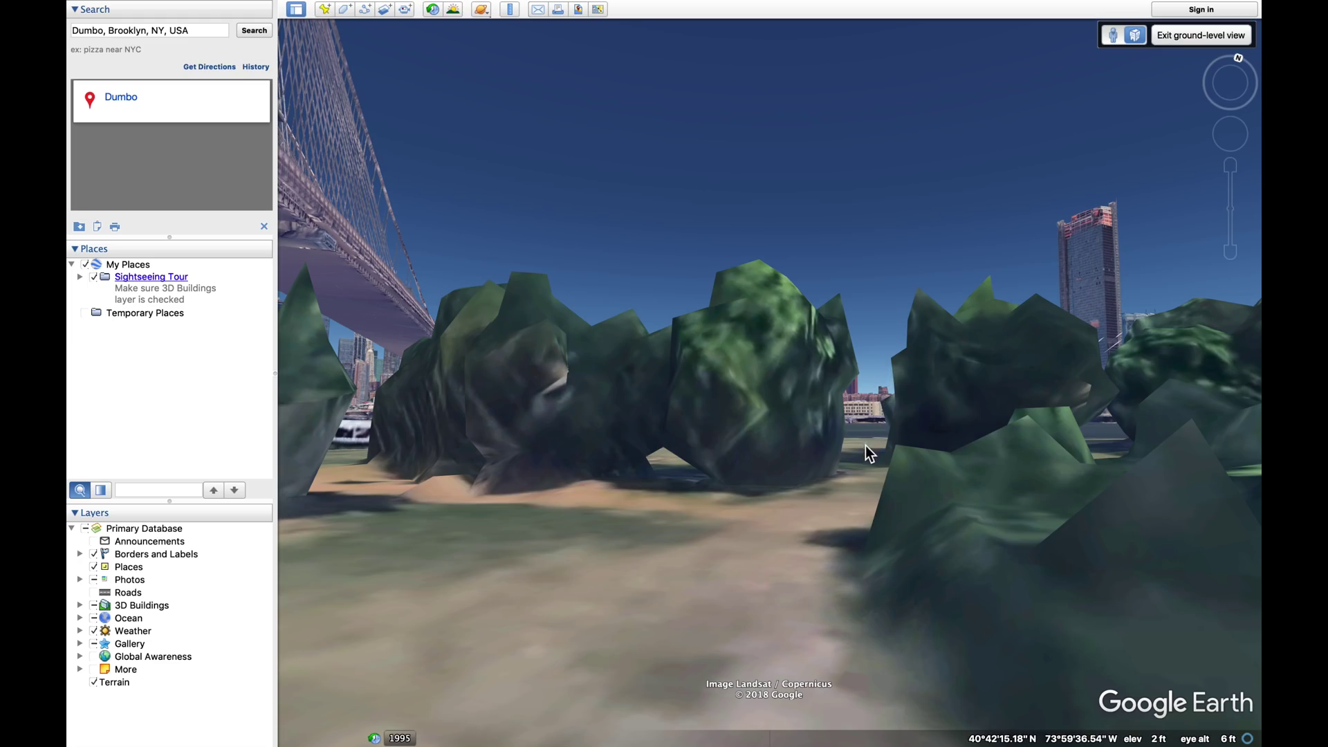
pyautogui.doubleClick(866, 450)
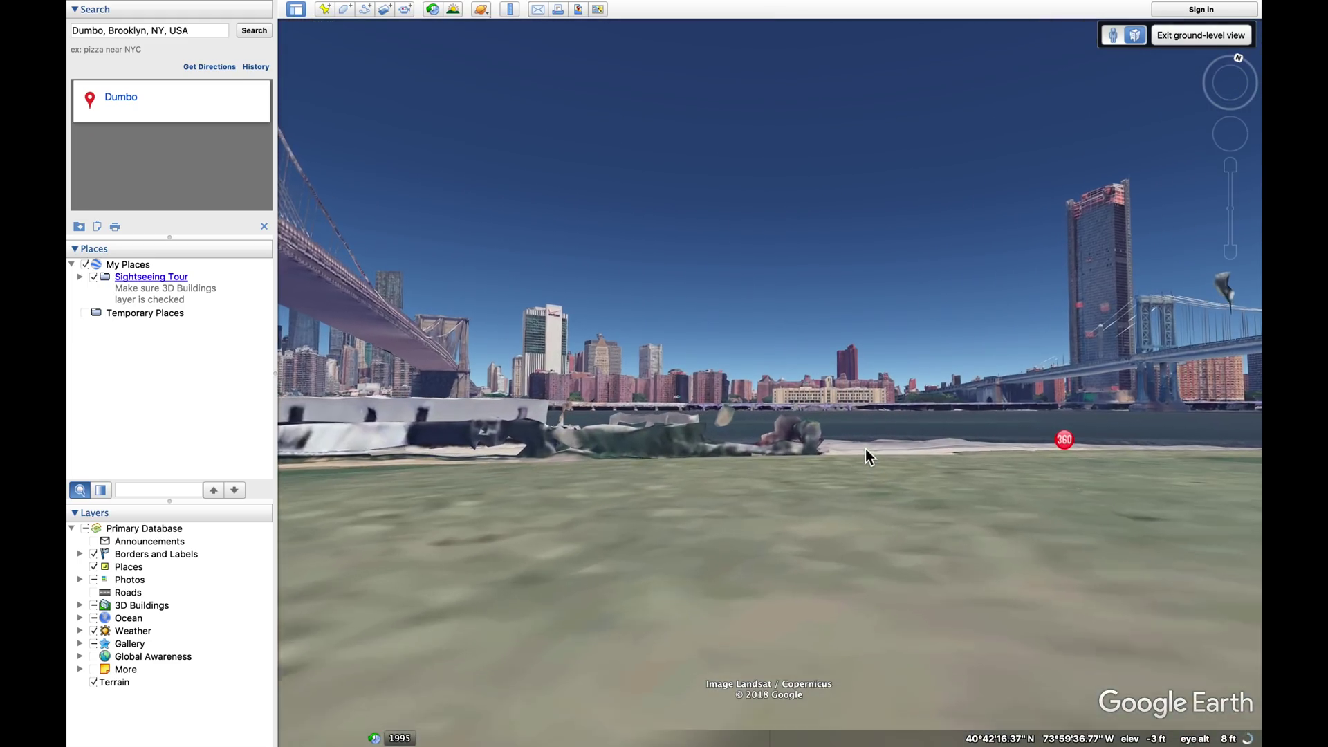
pyautogui.doubleClick(878, 457)
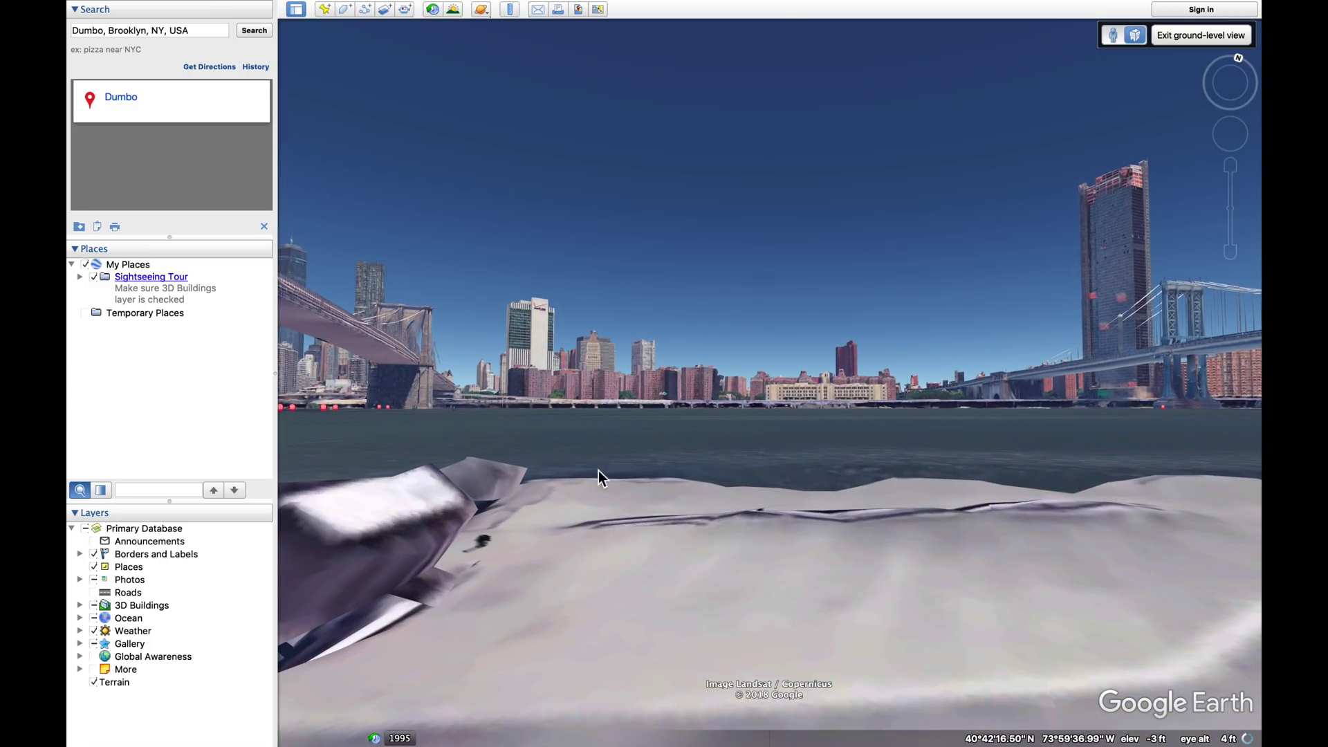
# Move along the shore toward the Brooklyn Bridge until lower Manhattan is in clear view across the river
pyautogui.moveTo(591, 372); pyautogui.dragTo(935, 460)
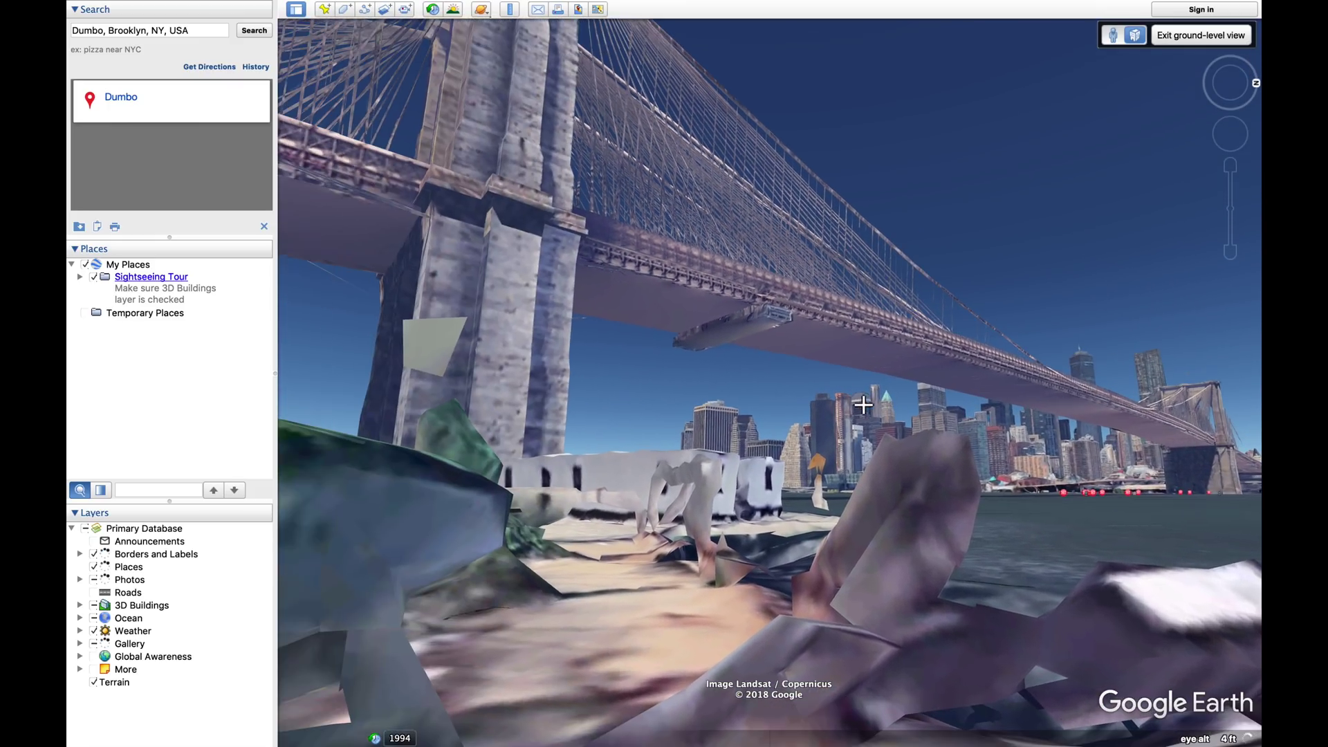
pyautogui.moveTo(863, 405); pyautogui.dragTo(691, 357)
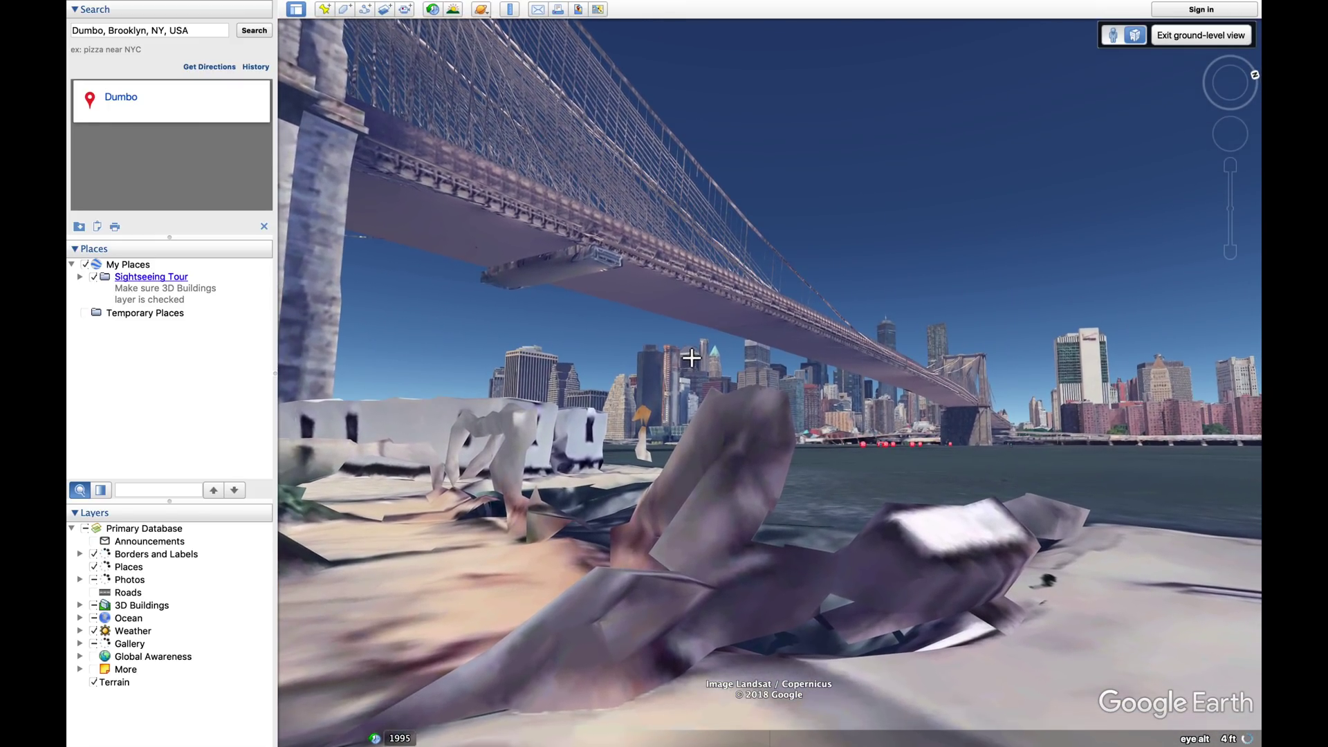
pyautogui.doubleClick(630, 475)
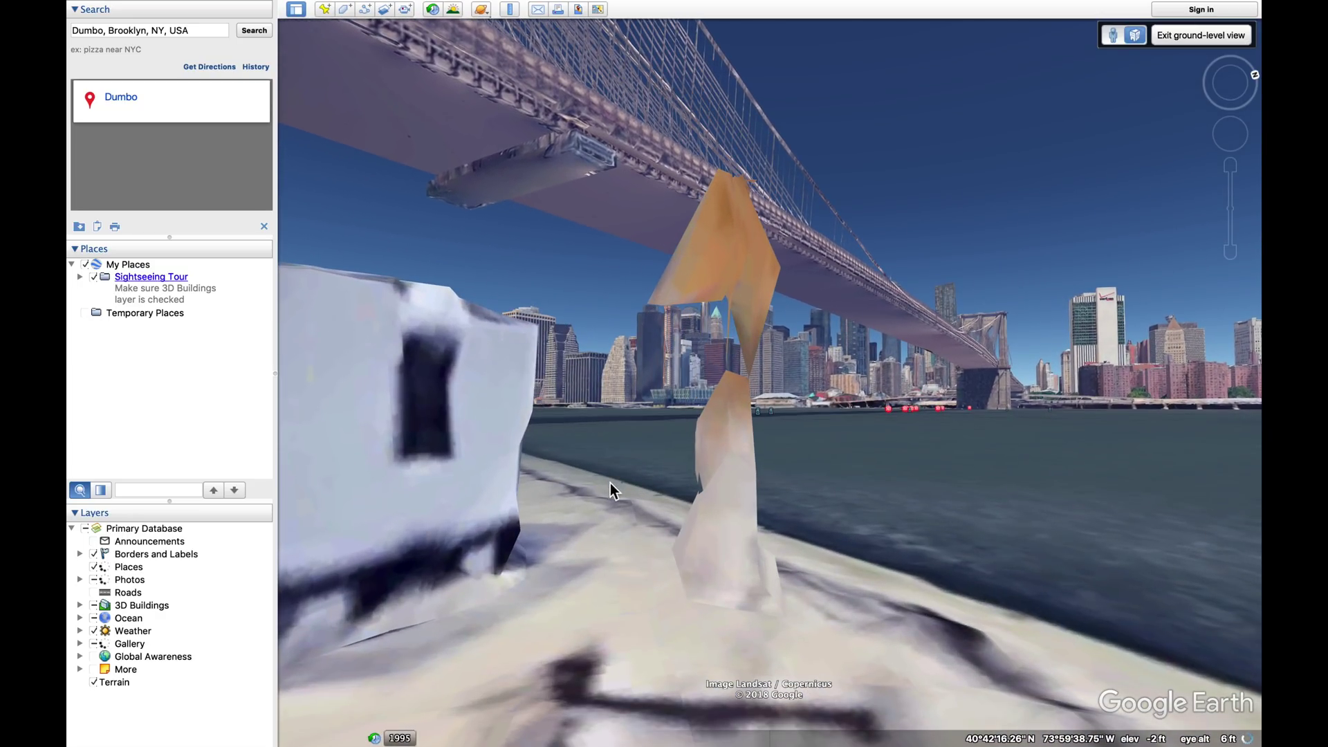
pyautogui.doubleClick(599, 492)
pyautogui.moveTo(674, 472); pyautogui.dragTo(801, 440)
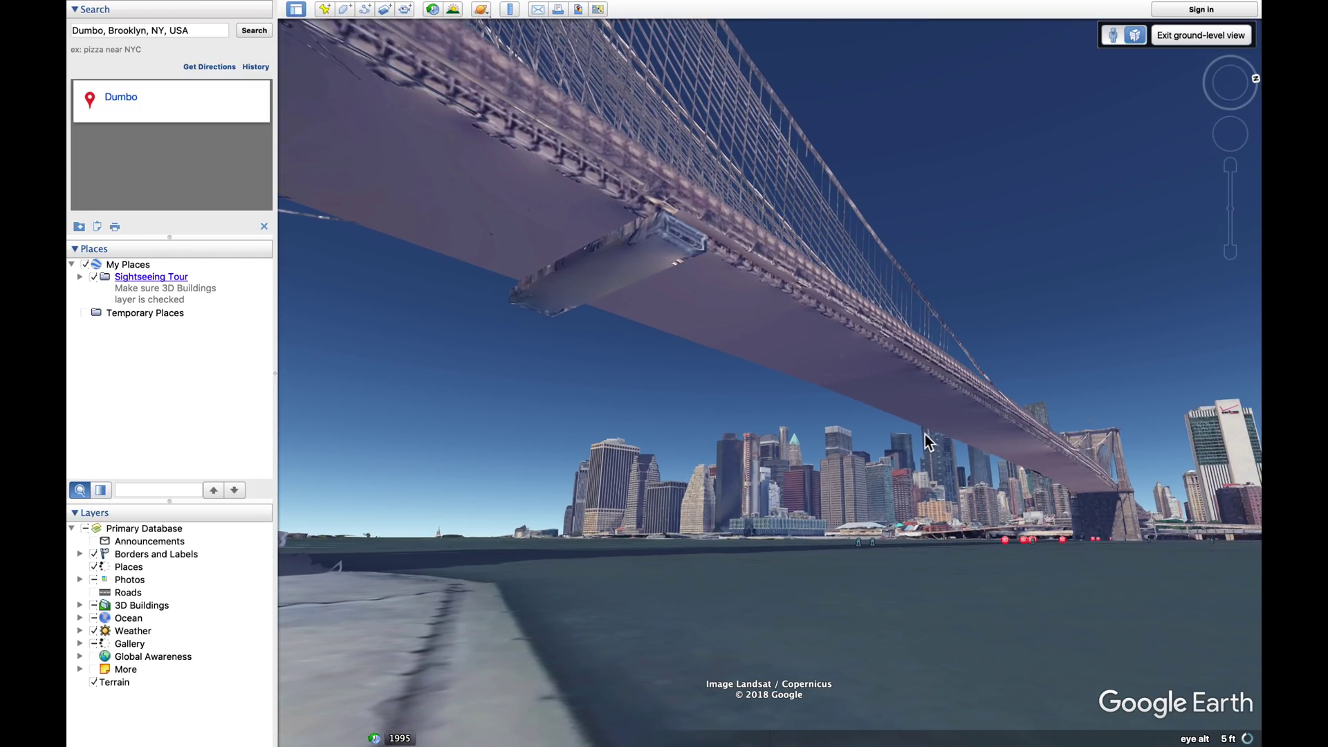
# Move back along the shore toward the Manhattan Bridge and compose a view of the Brooklyn Bridge with the lower Manhattan skyline
pyautogui.moveTo(1028, 477); pyautogui.dragTo(673, 421)
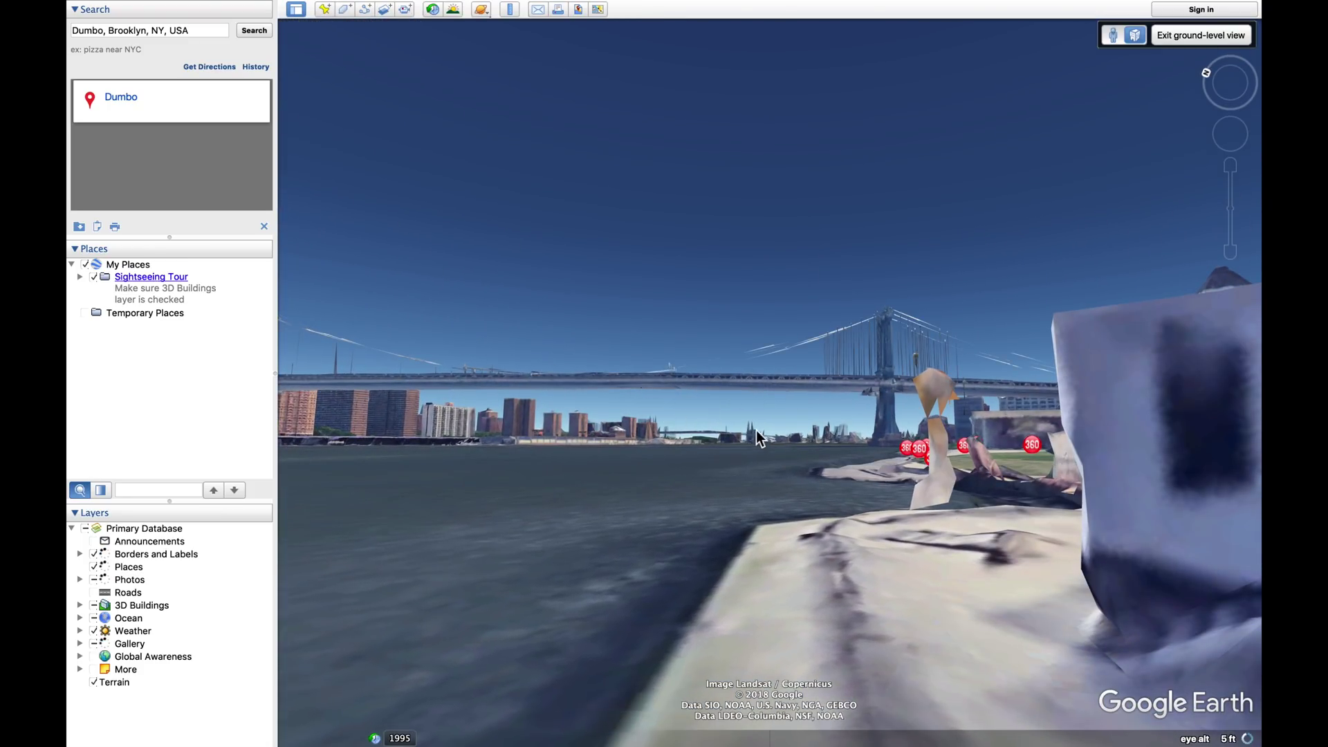
pyautogui.doubleClick(846, 475)
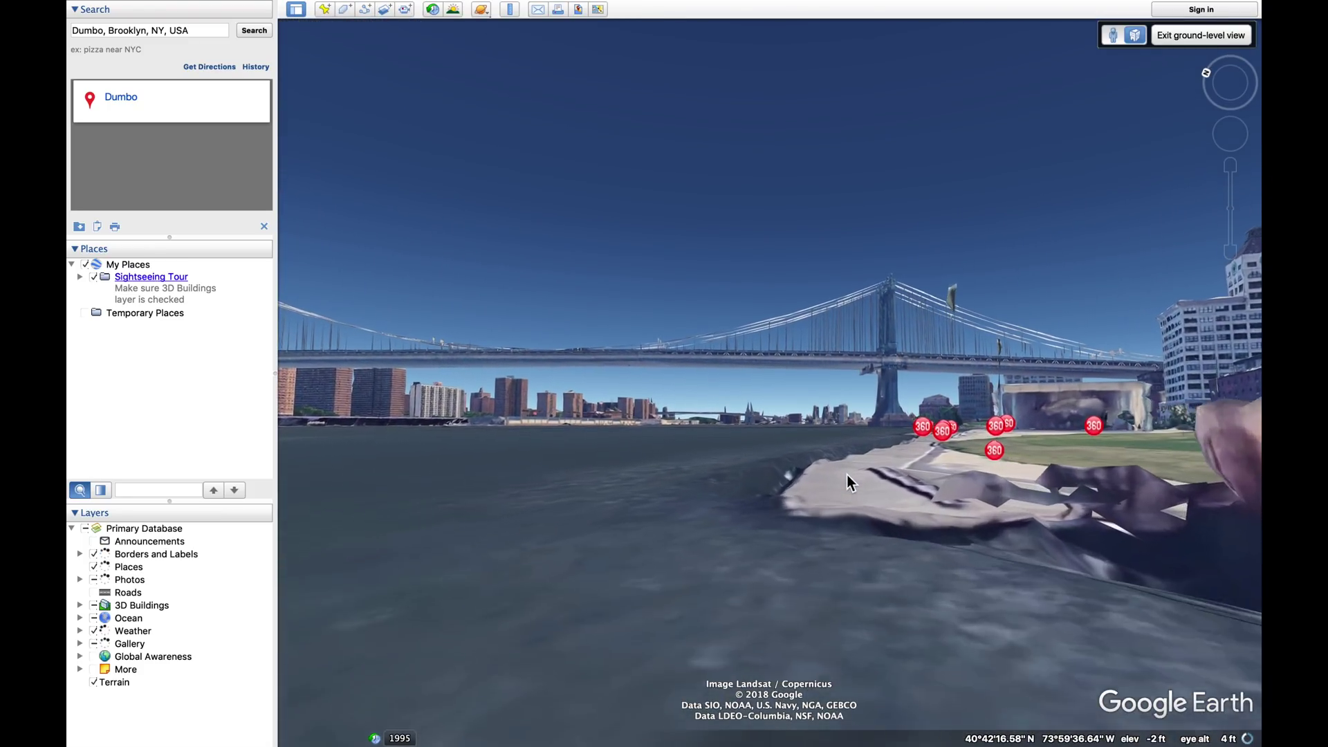
pyautogui.moveTo(534, 397); pyautogui.dragTo(805, 437)
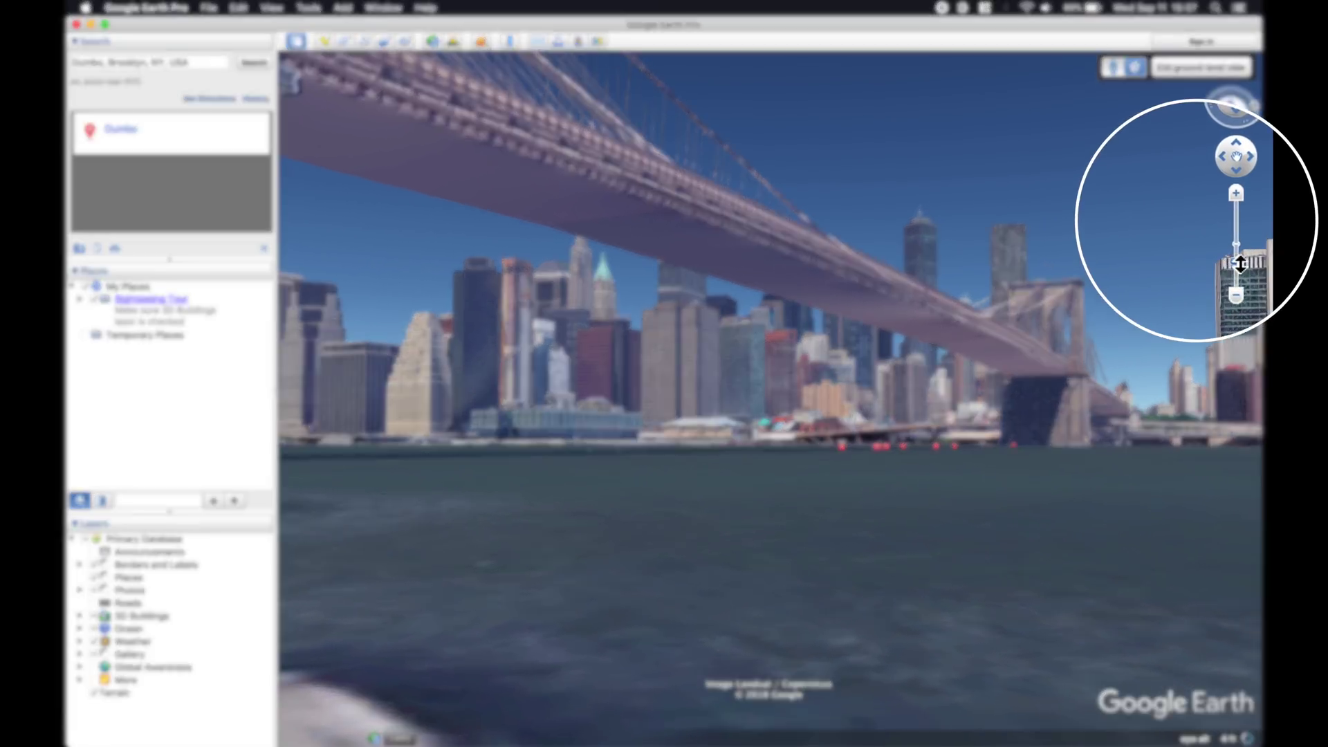
pyautogui.moveTo(1240, 263); pyautogui.dragTo(1236, 236)
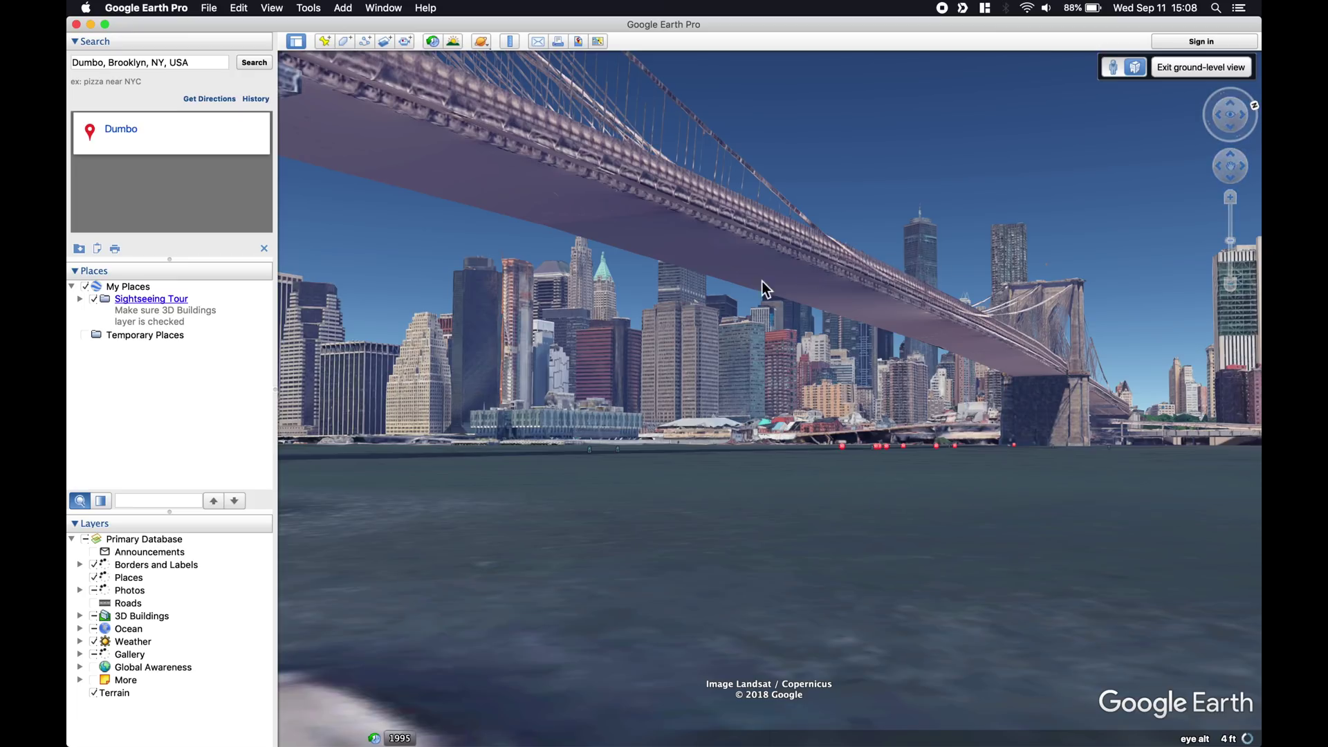
pyautogui.moveTo(692, 290); pyautogui.dragTo(837, 362)
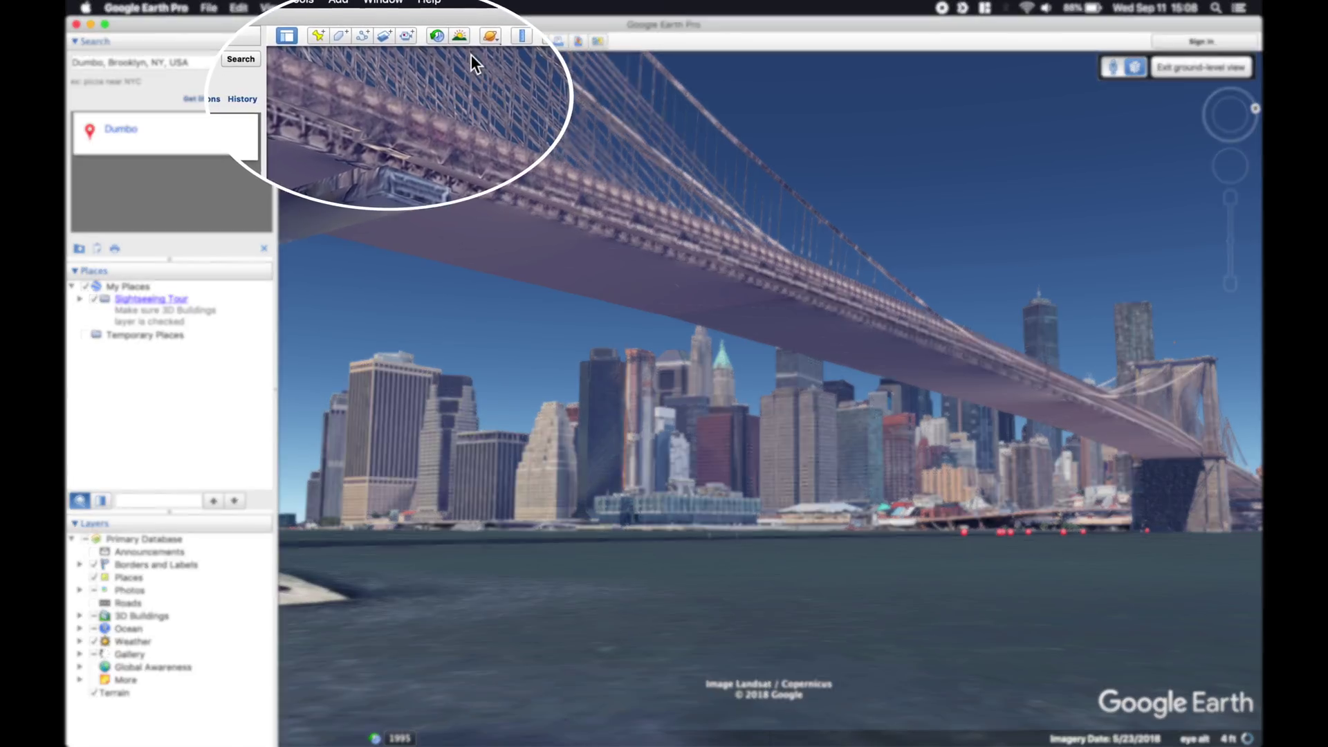
# Turn on sunlight and preview the skyline's lighting on 9/12/2019 at 6:57 am and 3:15 pm
pyautogui.click(479, 32)
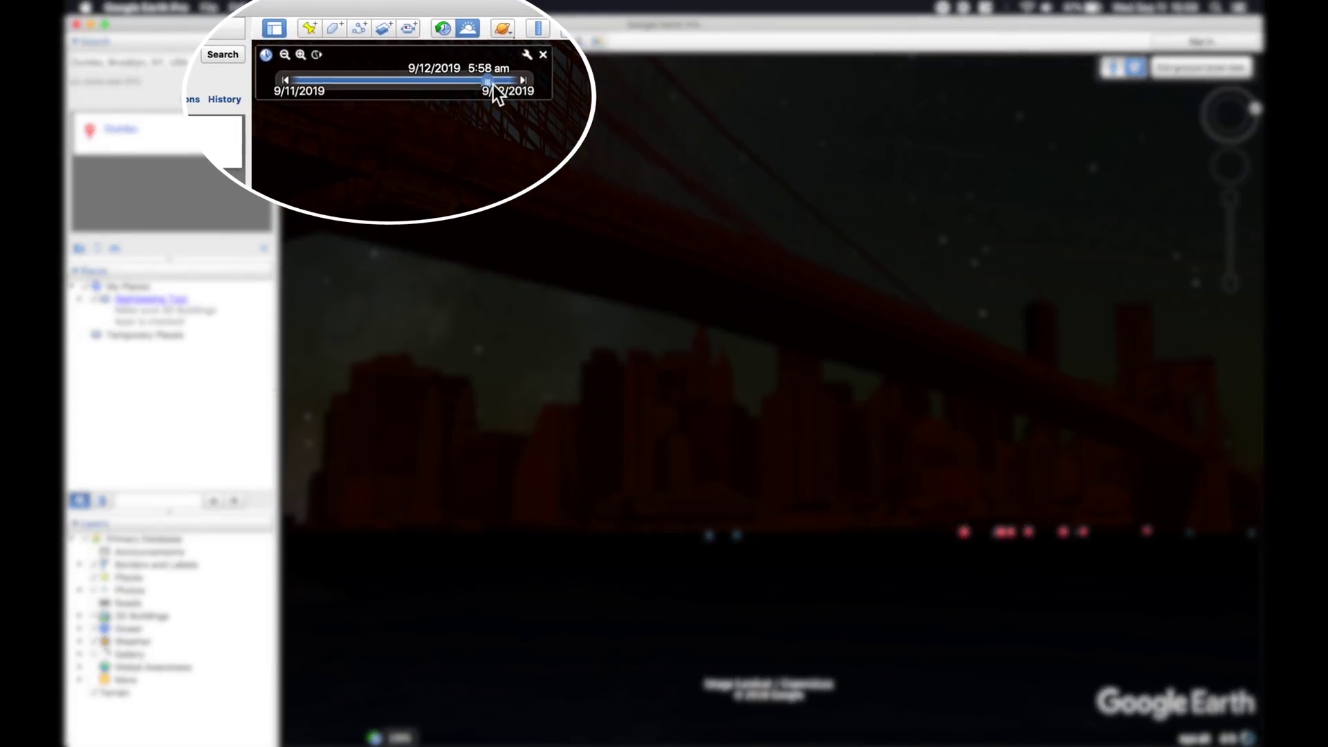
pyautogui.moveTo(492, 84)
pyautogui.mouseDown()
pyautogui.moveTo(503, 87)
pyautogui.moveTo(477, 86)
pyautogui.mouseUp()
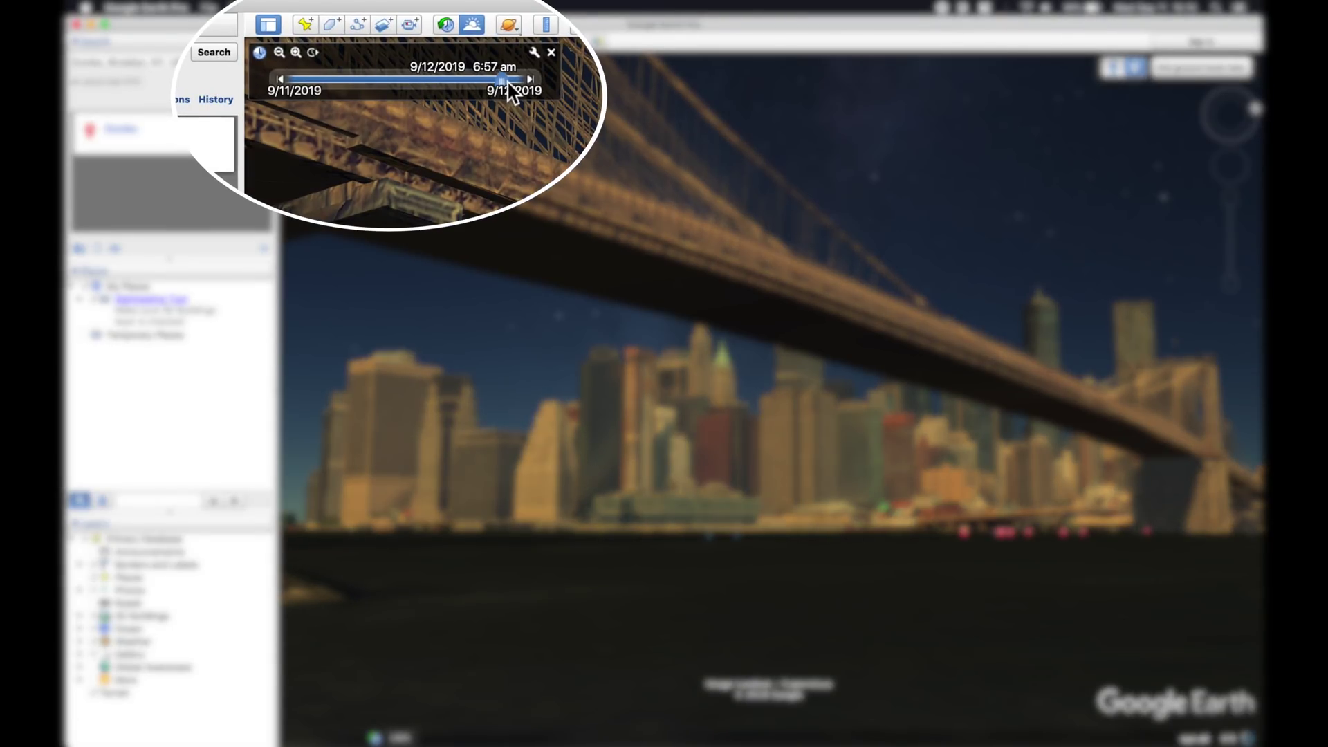
pyautogui.moveTo(482, 84); pyautogui.dragTo(484, 85)
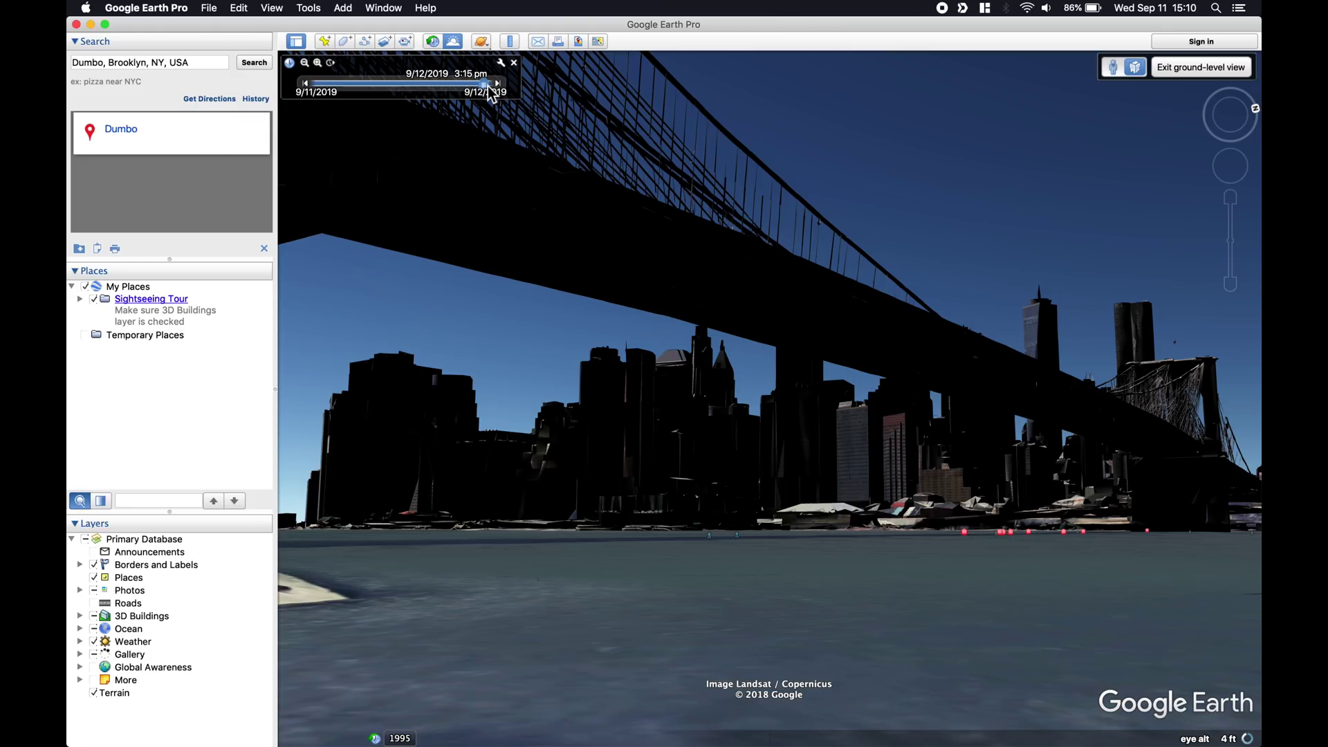
# Compare the daylight on the bridge and skyline at 11:34 am, 1:16 pm and 2:45 pm on 9/12/2019
pyautogui.moveTo(488, 86); pyautogui.dragTo(456, 81)
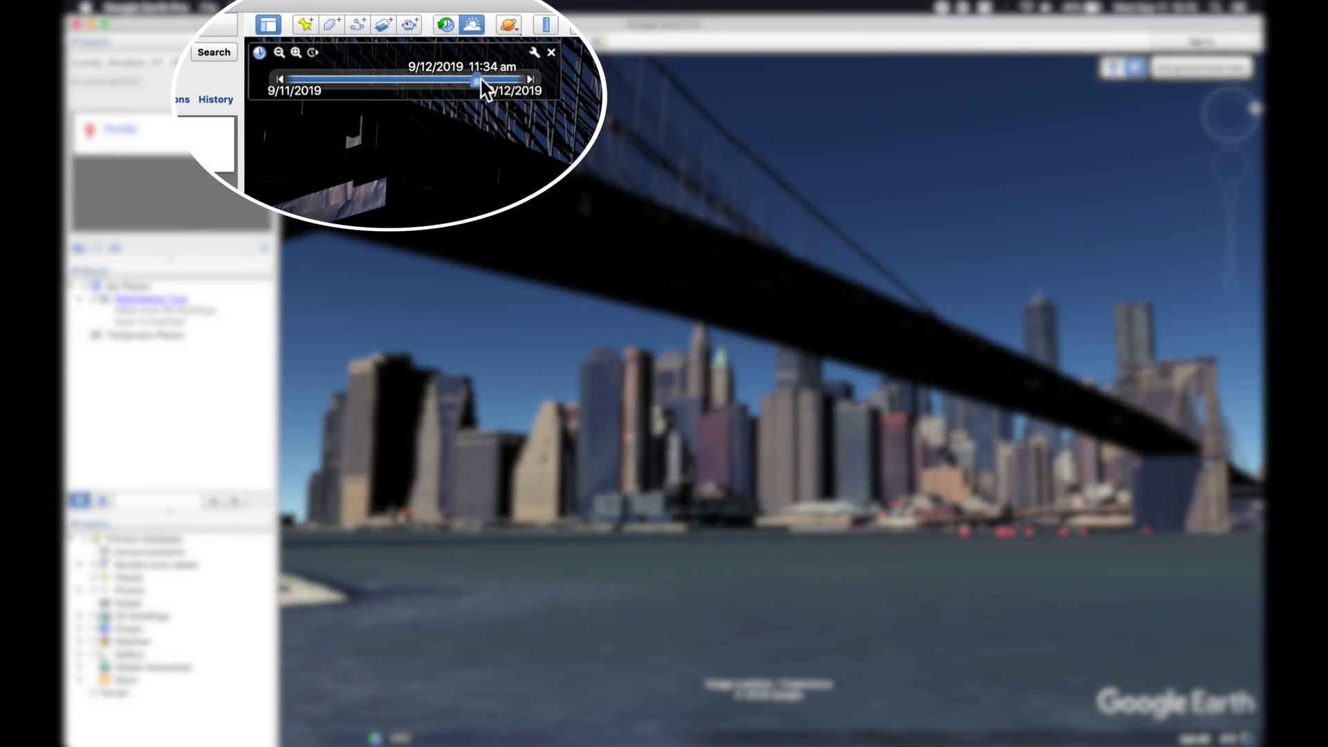
pyautogui.moveTo(461, 85); pyautogui.dragTo(471, 86)
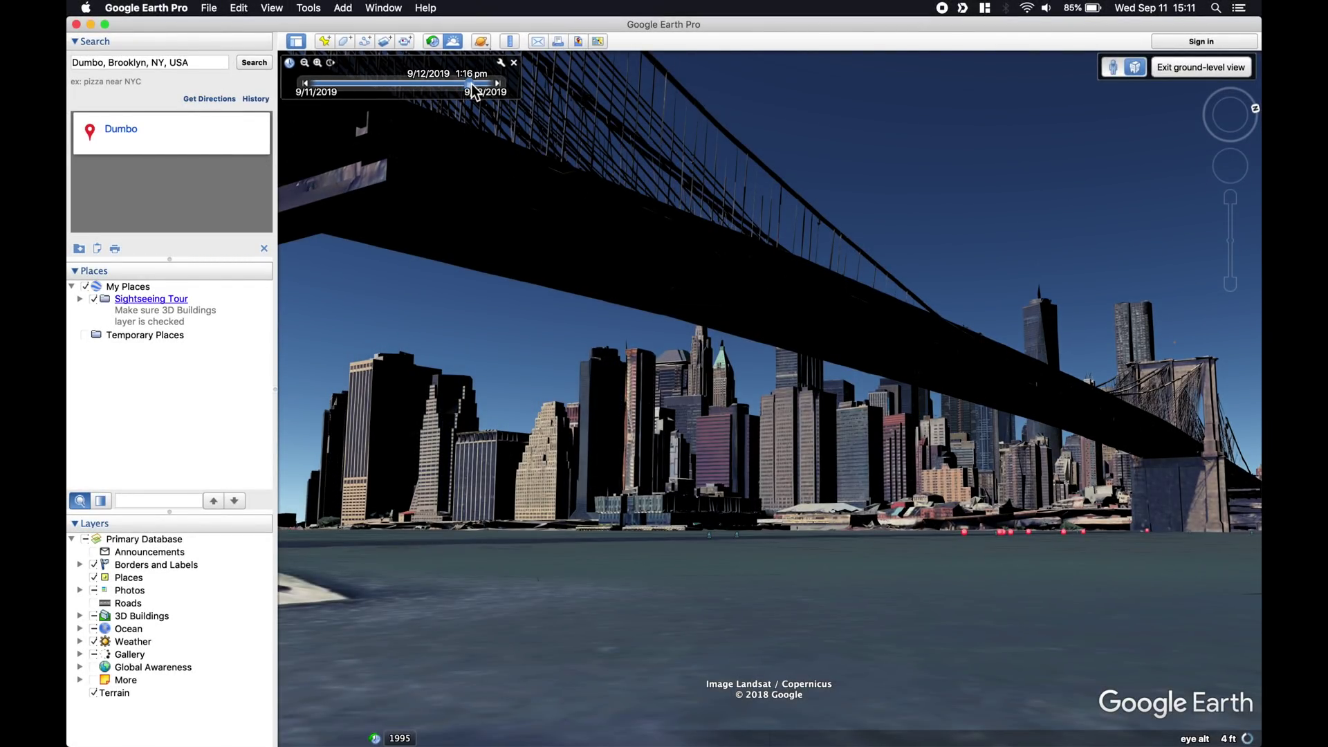
pyautogui.moveTo(472, 85); pyautogui.dragTo(482, 88)
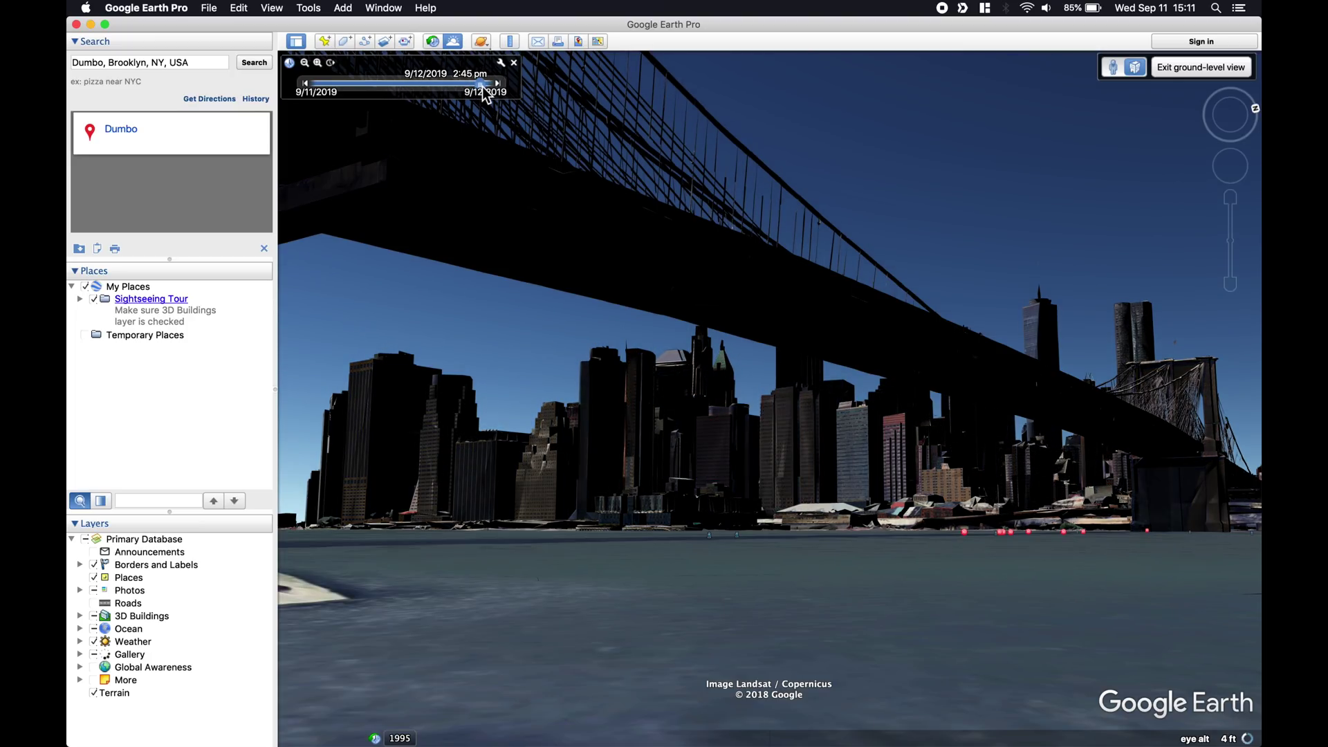
# Step the sunlight time through the sunset on 9/12/2019, from 5:52 pm through 6:22 pm and 6:34 pm to 6:52 pm
pyautogui.moveTo(483, 87); pyautogui.dragTo(484, 88)
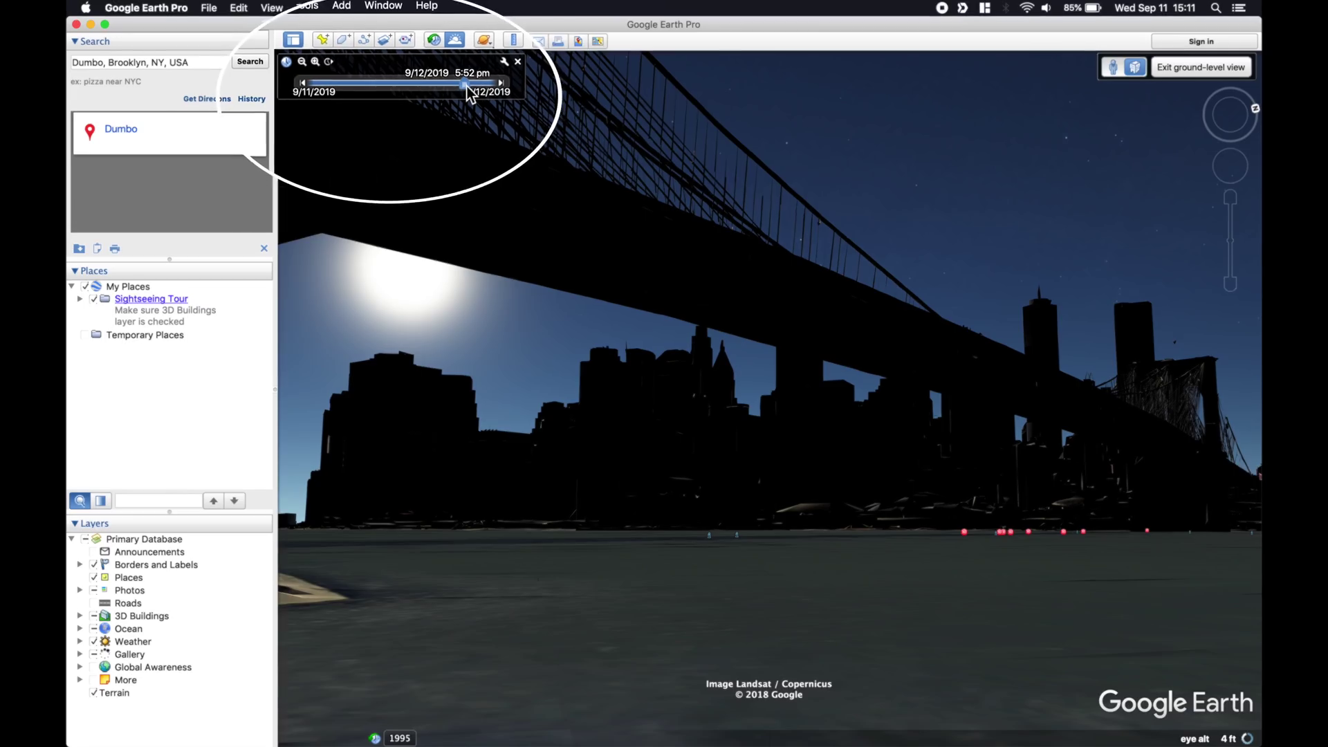
pyautogui.moveTo(467, 85)
pyautogui.mouseDown()
pyautogui.moveTo(487, 84)
pyautogui.moveTo(466, 84)
pyautogui.mouseUp()
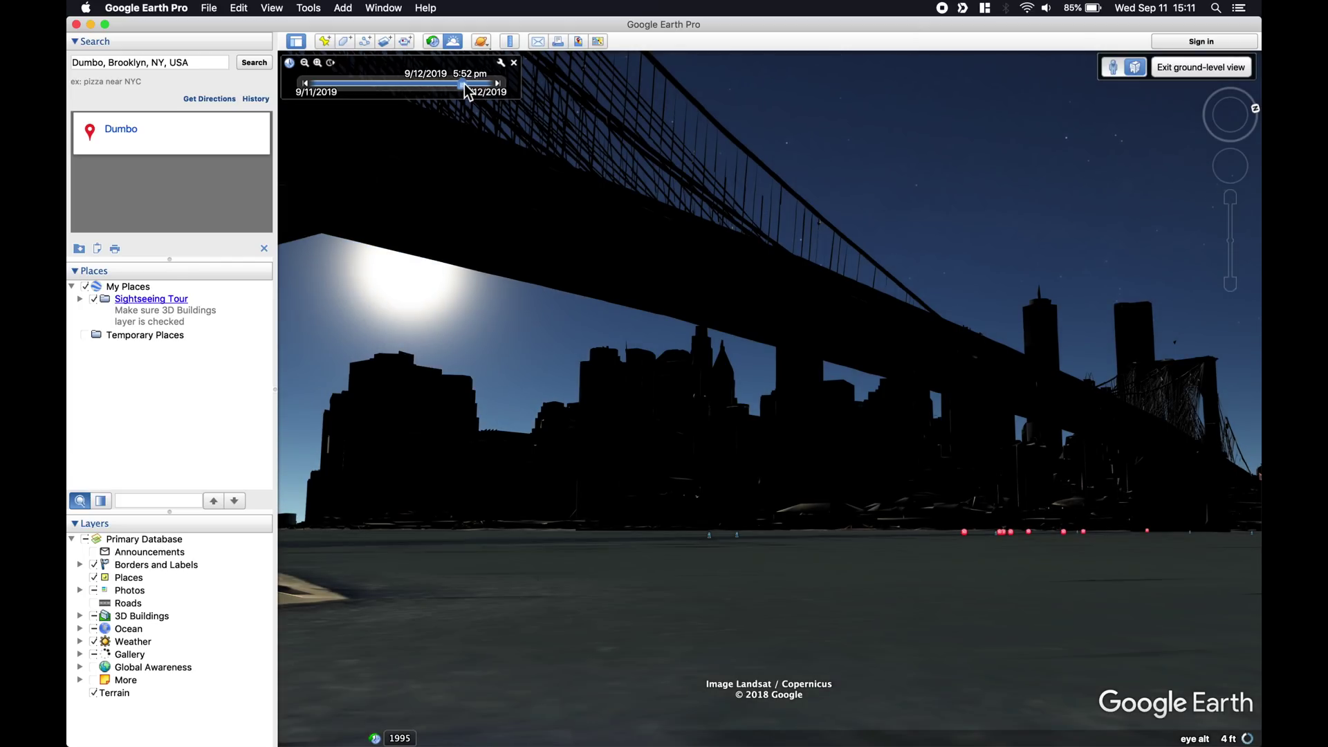
pyautogui.moveTo(467, 85); pyautogui.dragTo(468, 84)
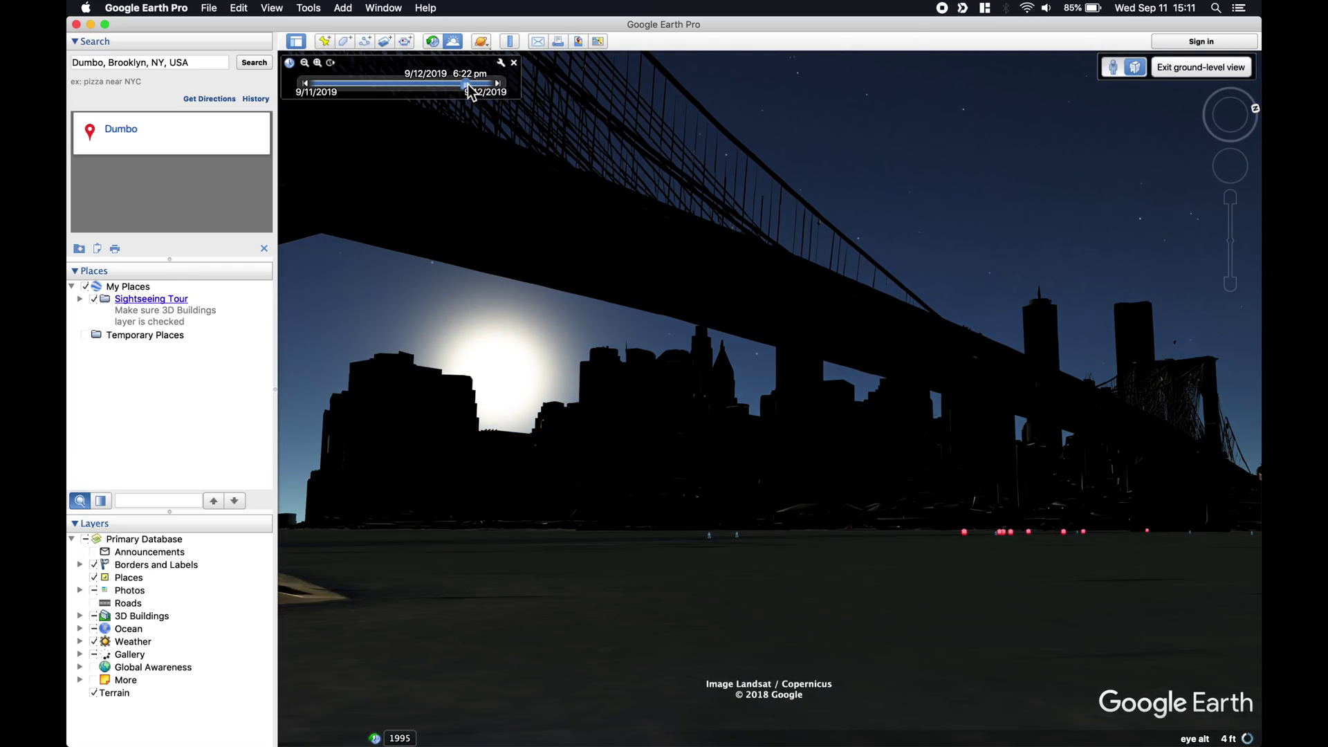
pyautogui.moveTo(493, 89); pyautogui.dragTo(469, 86)
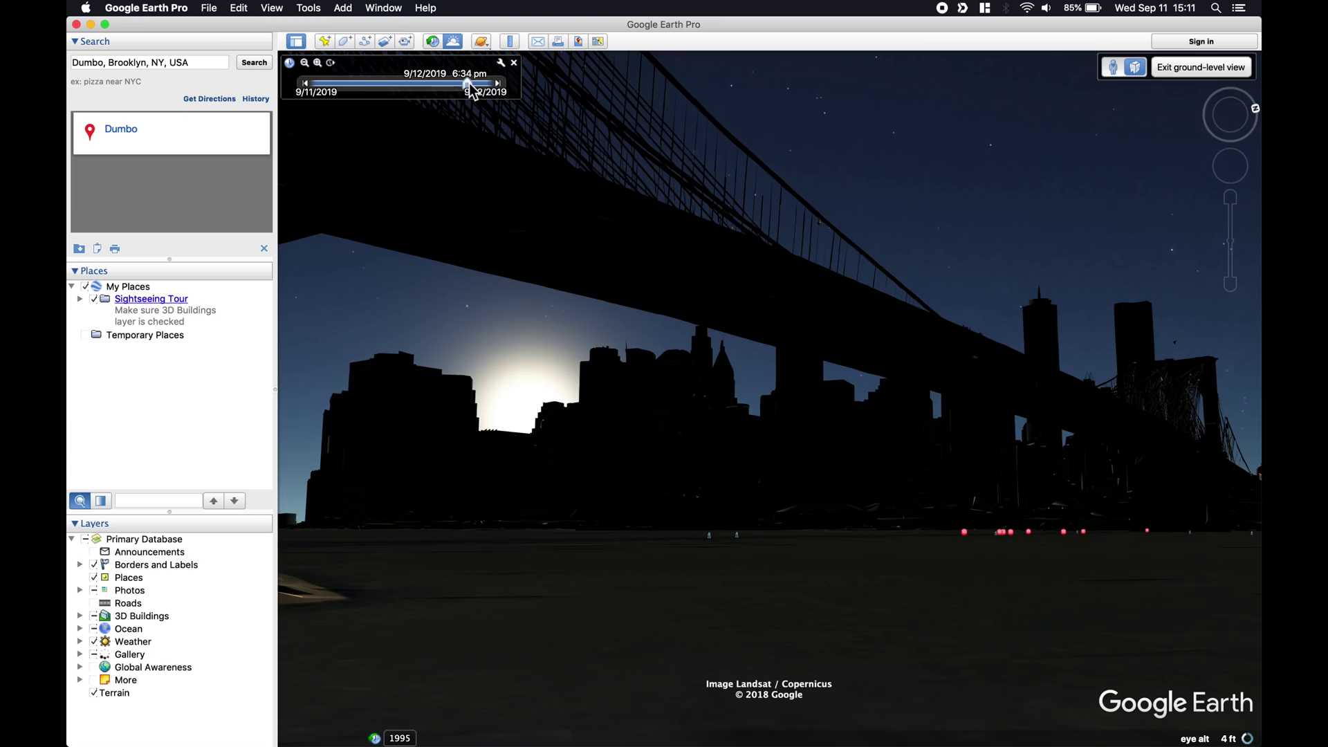
pyautogui.moveTo(470, 89); pyautogui.dragTo(474, 93)
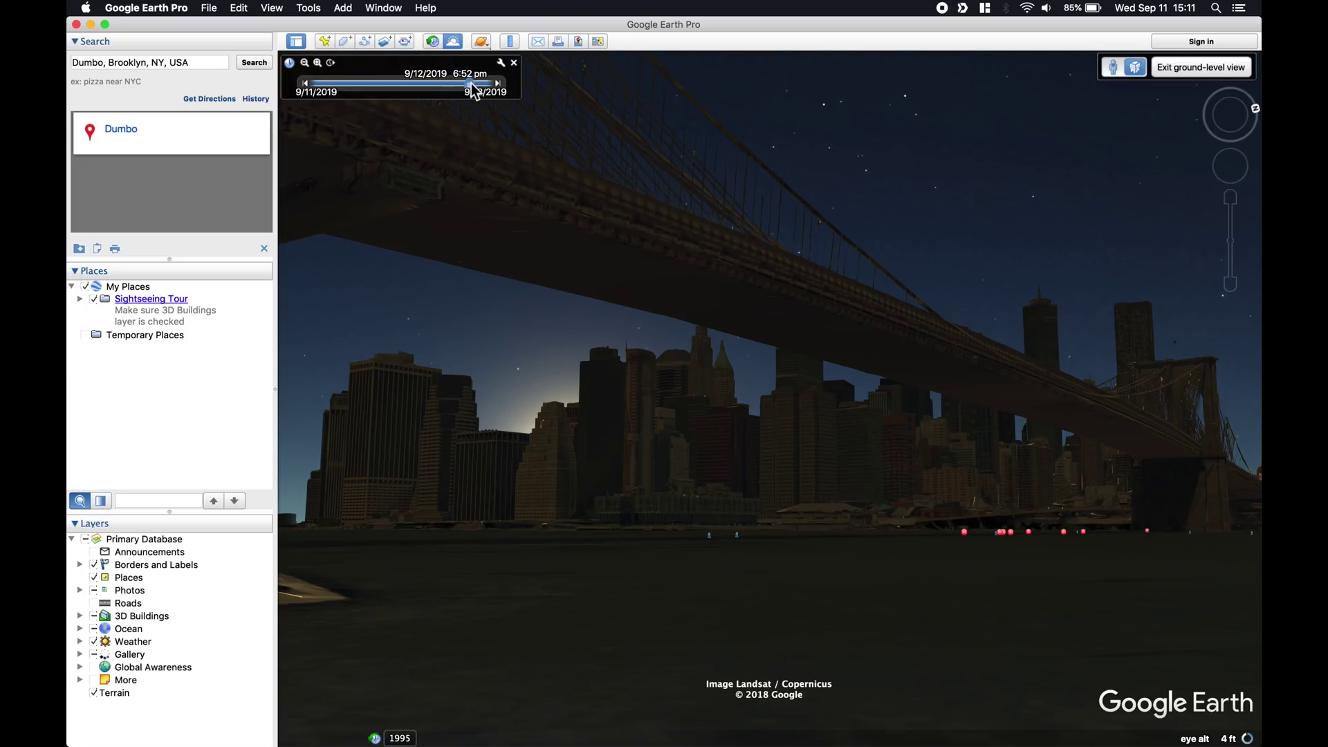
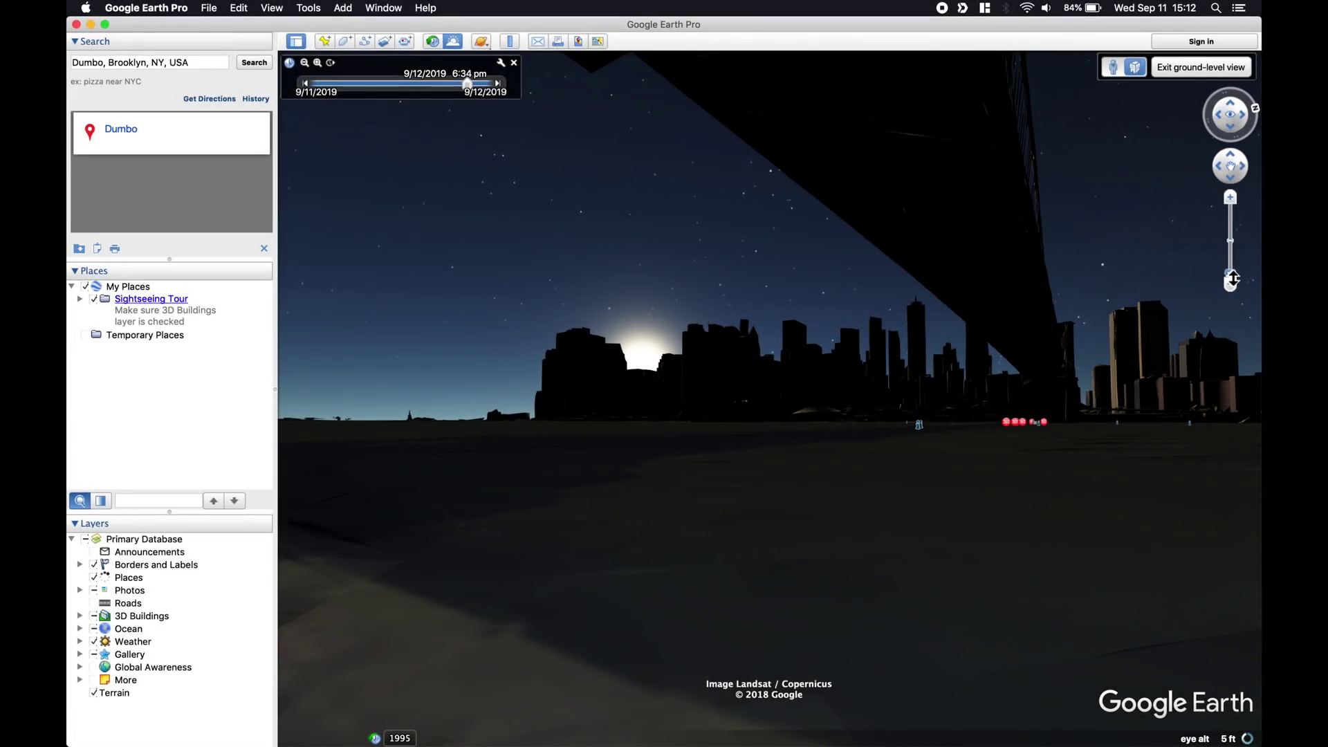
# Move along the shore past the Brooklyn Bridge, frame it beside the lower Manhattan skyline, and set the sunlight to 6:10 pm on 9/12/2019
pyautogui.moveTo(1236, 251); pyautogui.dragTo(1235, 244)
pyautogui.moveTo(930, 325); pyautogui.dragTo(923, 494)
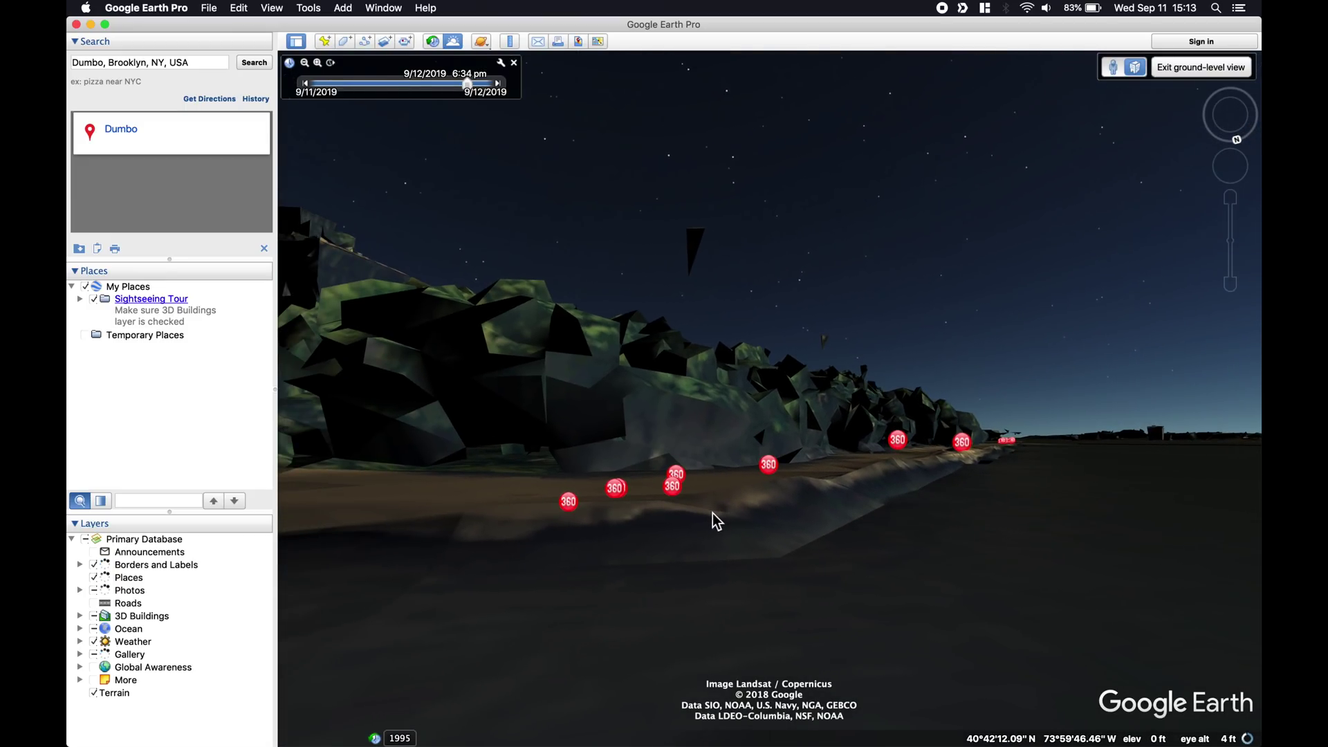
pyautogui.moveTo(716, 521); pyautogui.dragTo(409, 513)
pyautogui.moveTo(542, 477); pyautogui.dragTo(1042, 405)
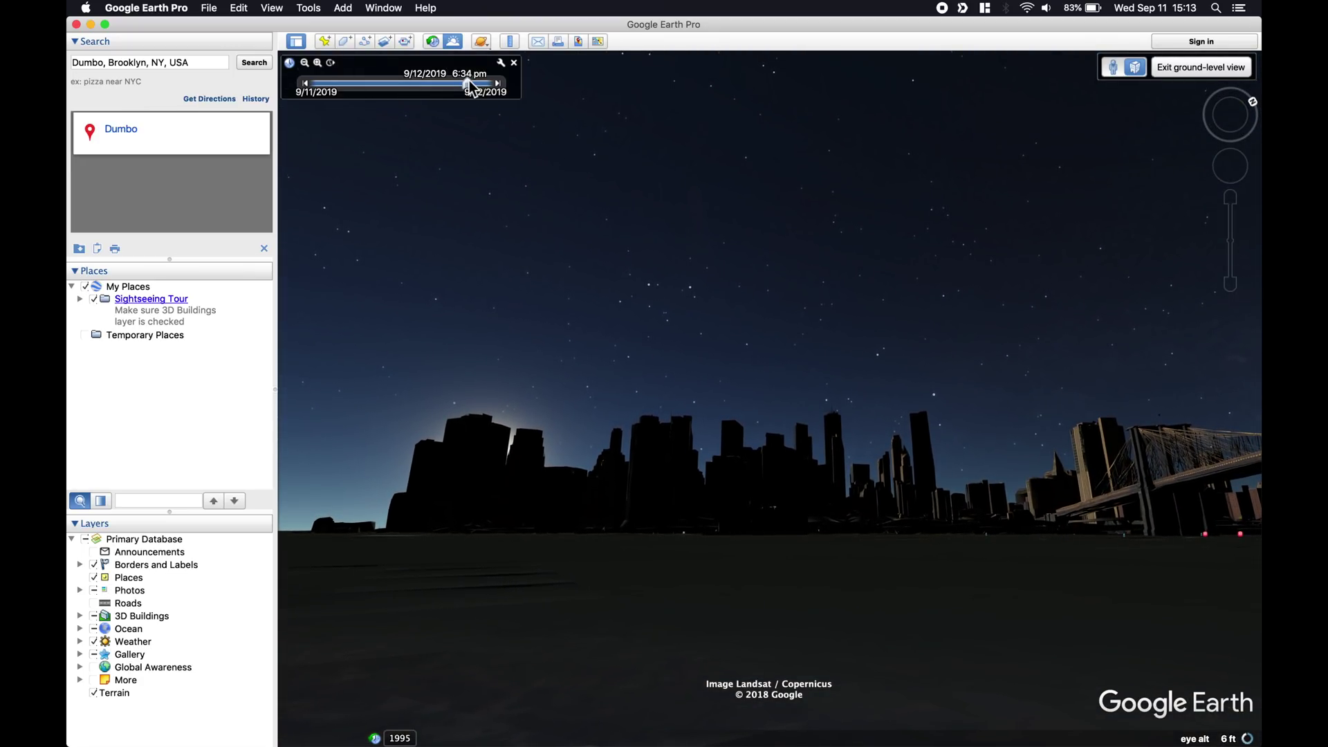
pyautogui.moveTo(467, 80); pyautogui.dragTo(469, 83)
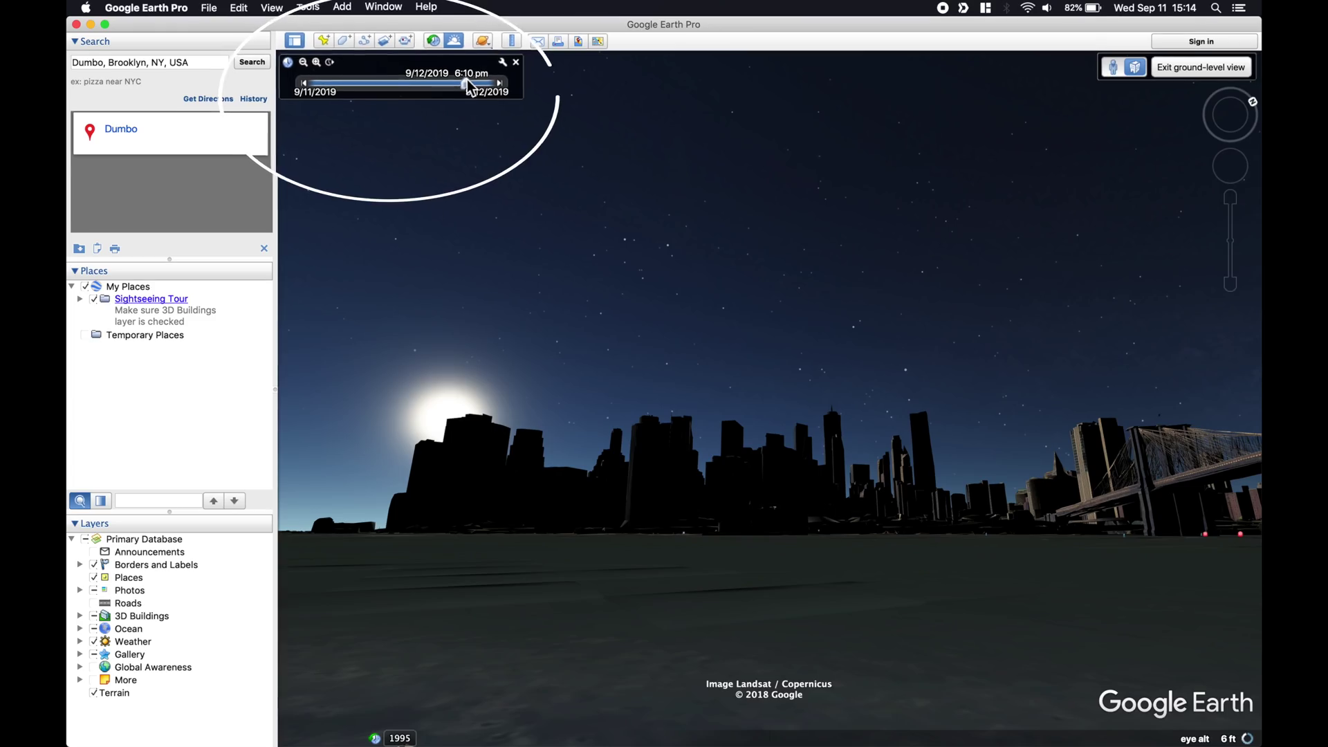
pyautogui.moveTo(467, 80); pyautogui.dragTo(491, 83)
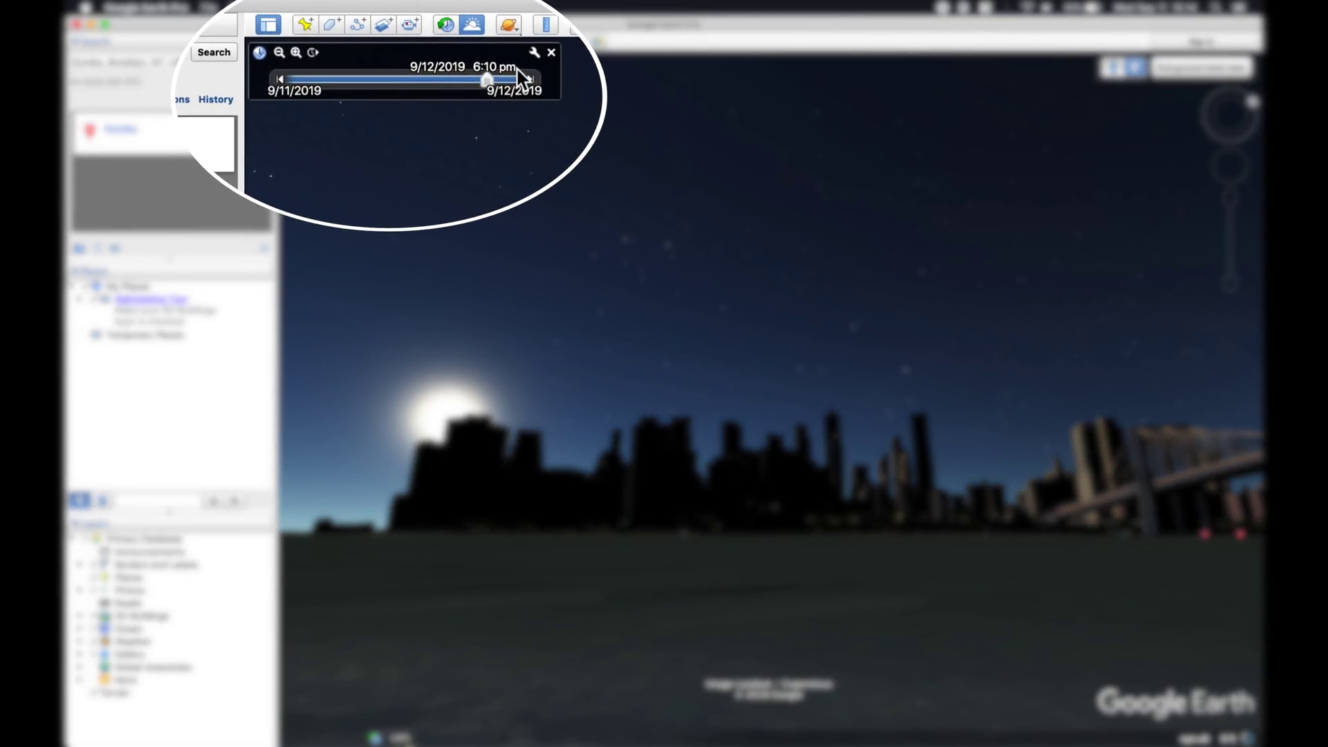
# Widen the sunlight time range, set it to 12/18/2019 at 1:26 pm, and look along the shore toward the sun
pyautogui.click(284, 56)
pyautogui.click(284, 55)
pyautogui.click(284, 55)
pyautogui.click(284, 55)
pyautogui.moveTo(454, 82); pyautogui.dragTo(406, 84)
pyautogui.moveTo(498, 267); pyautogui.dragTo(990, 285)
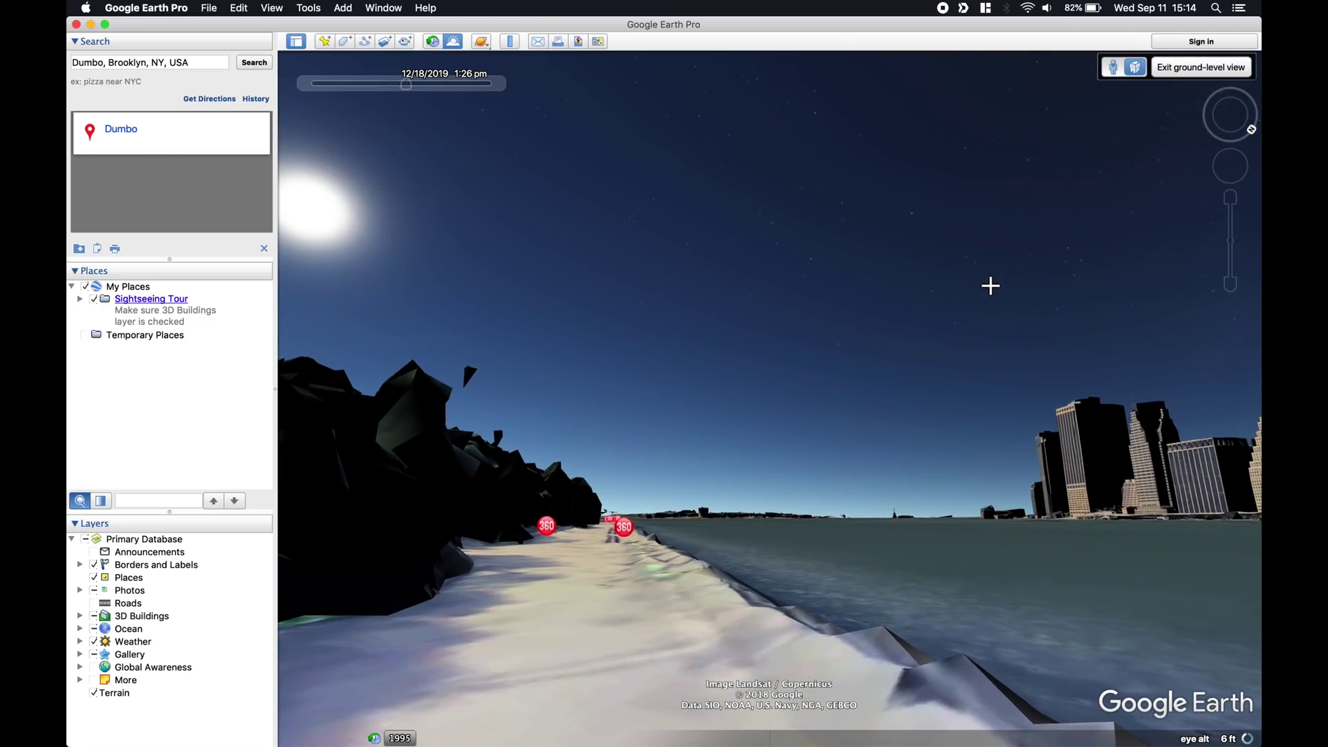
# Compare the sunset behind the Manhattan skyline on 7/20/2019 at 7:36 pm, 7:13 pm and 7:30 pm
pyautogui.moveTo(406, 84); pyautogui.dragTo(432, 84)
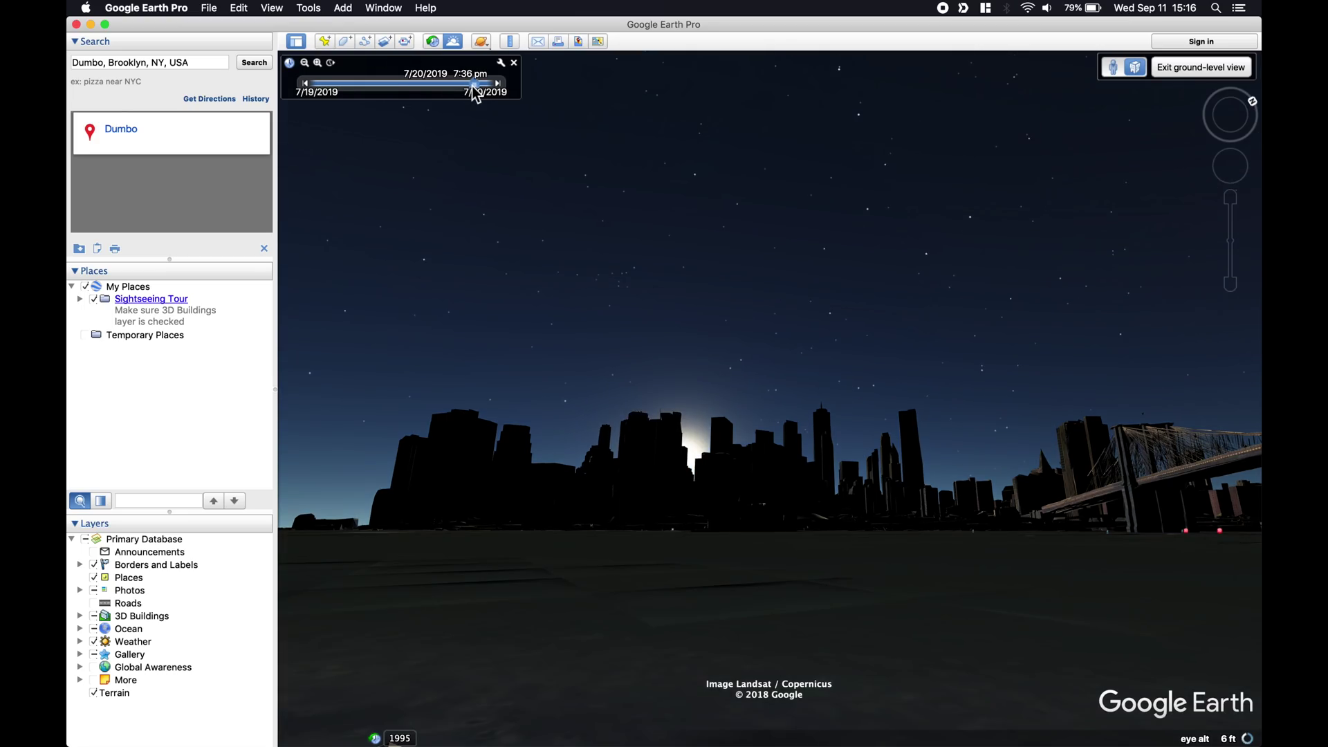
pyautogui.moveTo(472, 86); pyautogui.dragTo(494, 82)
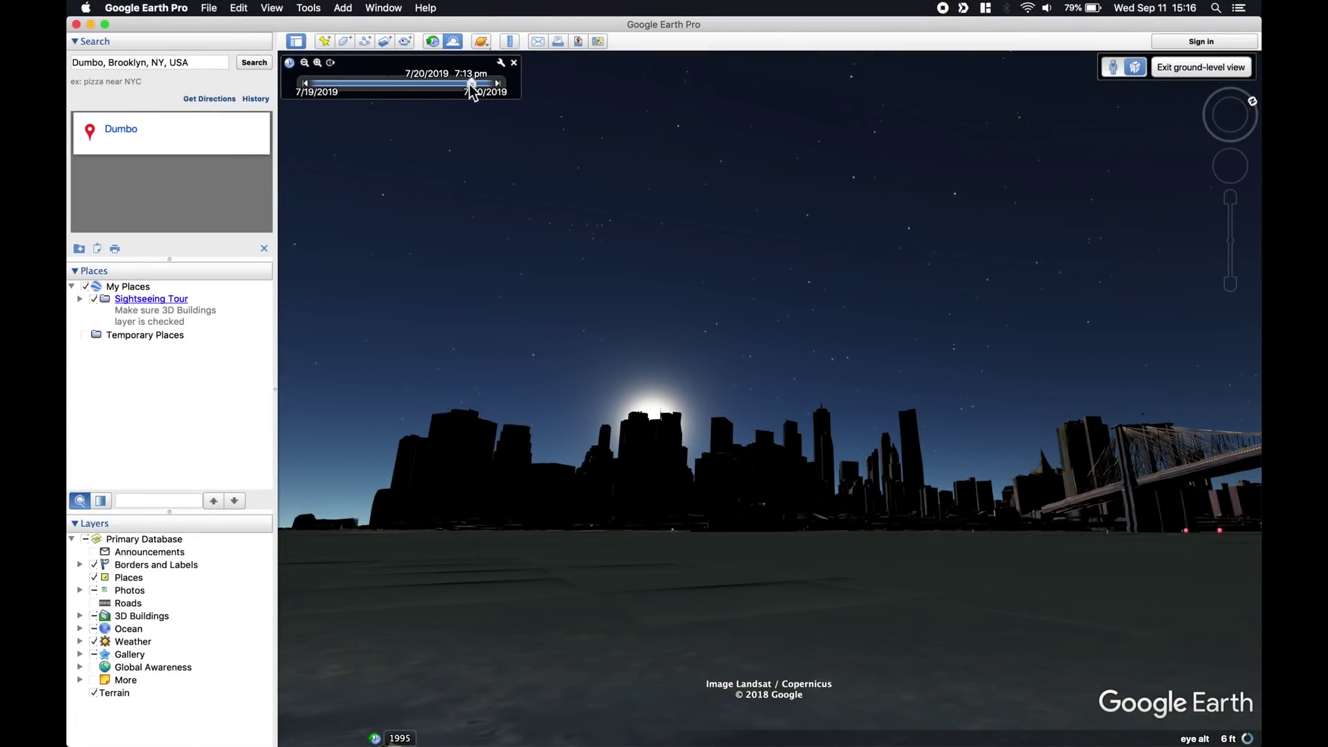
pyautogui.moveTo(469, 85); pyautogui.dragTo(473, 89)
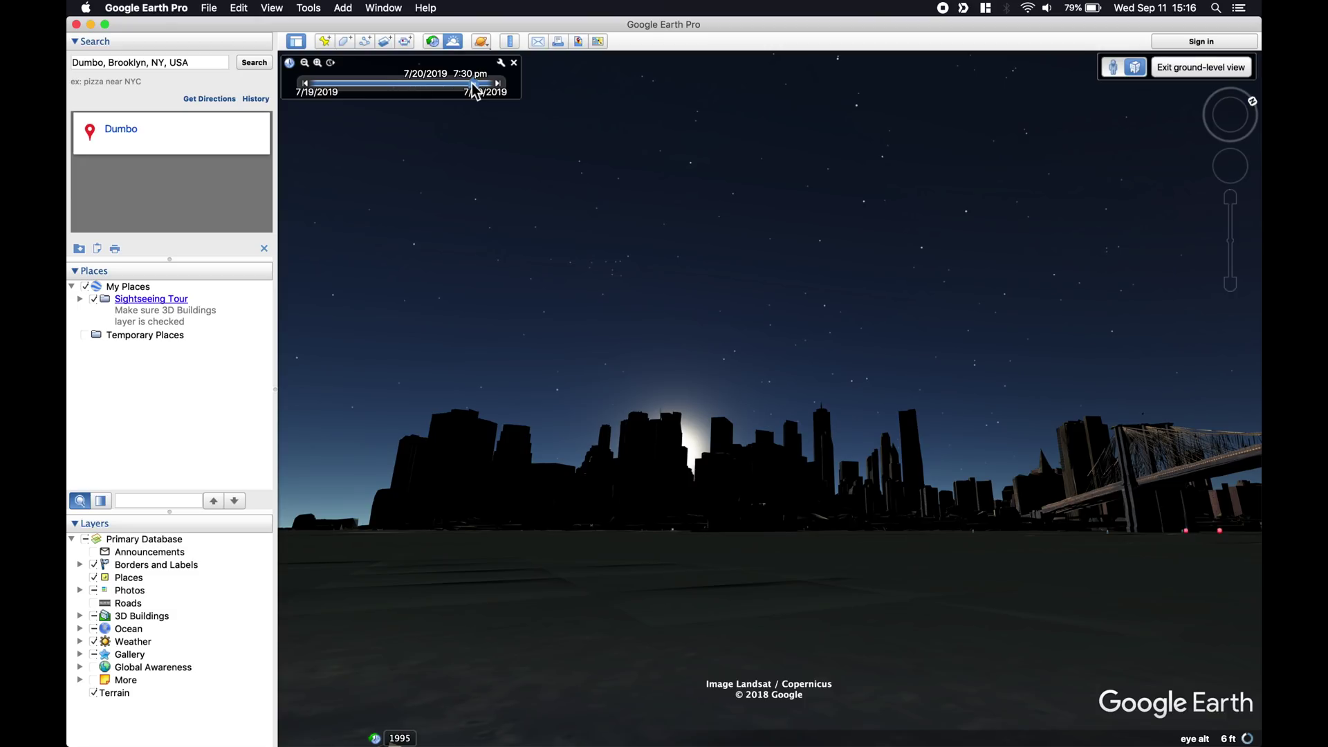